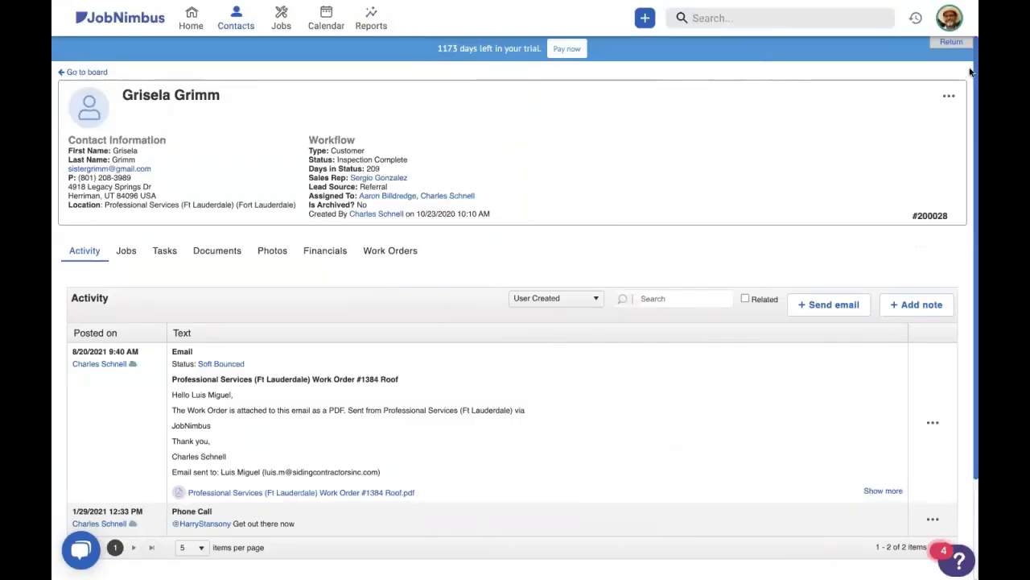
Start a new work order for the contact from its existing estimate and review the form's line items and custom fields.
left_click(399, 250)
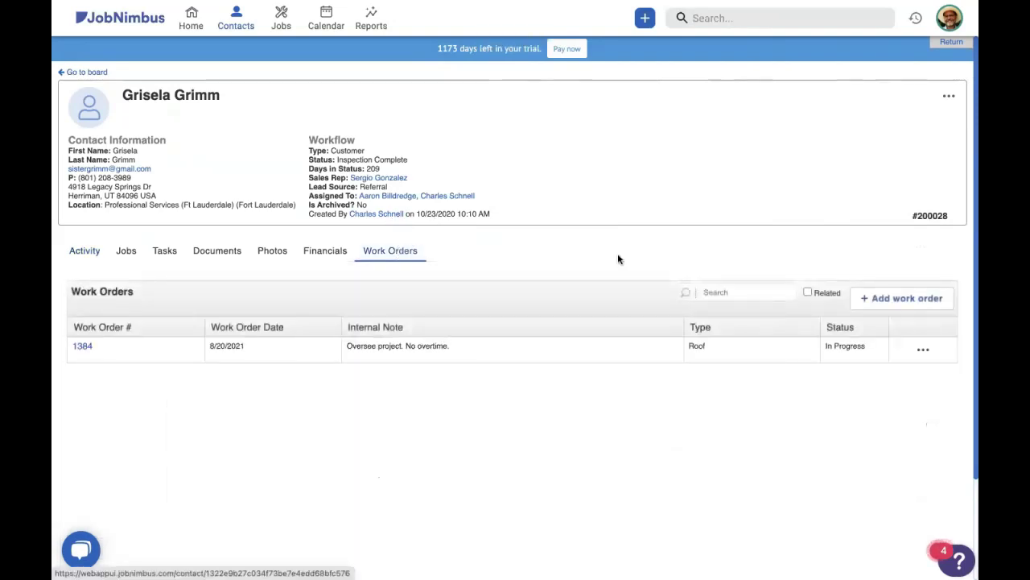
left_click(887, 297)
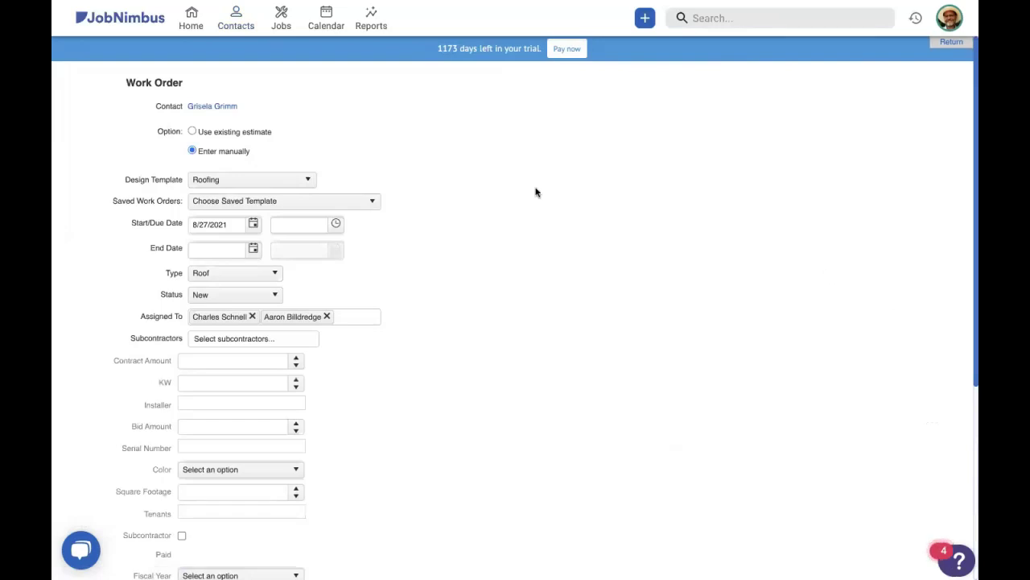
left_click(246, 133)
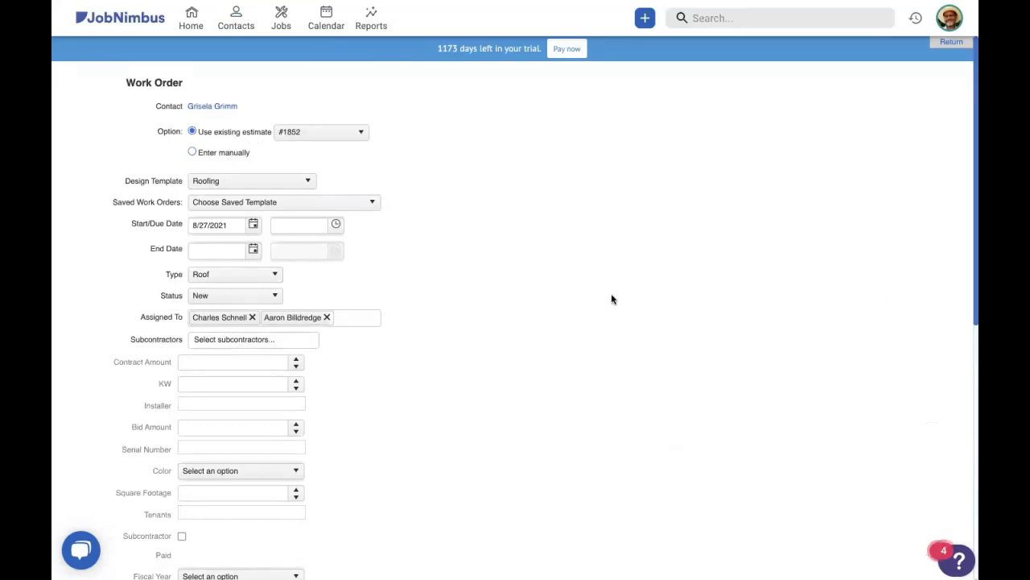
scroll(611, 295, "down", 10)
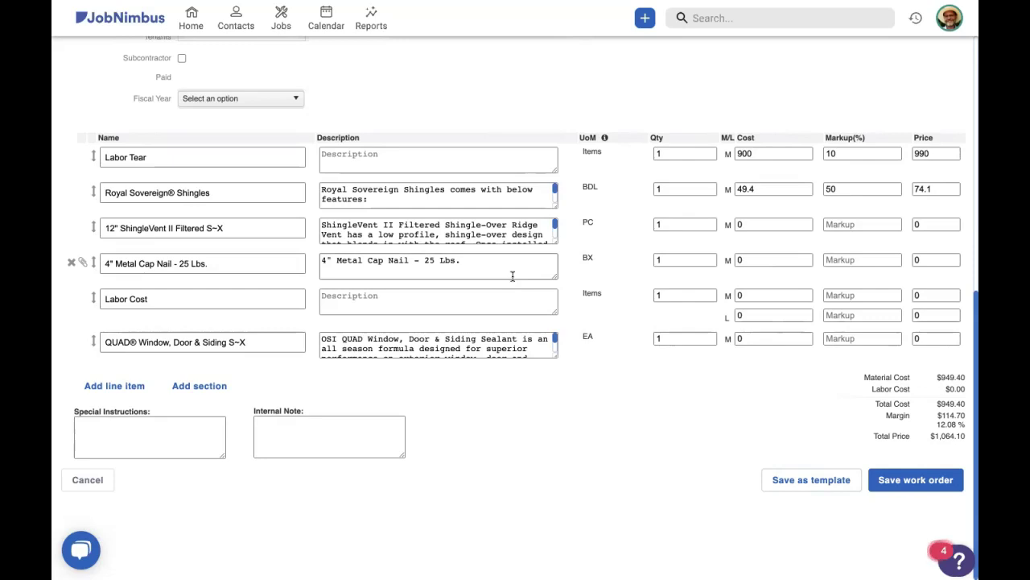
scroll(512, 276, "up", 10)
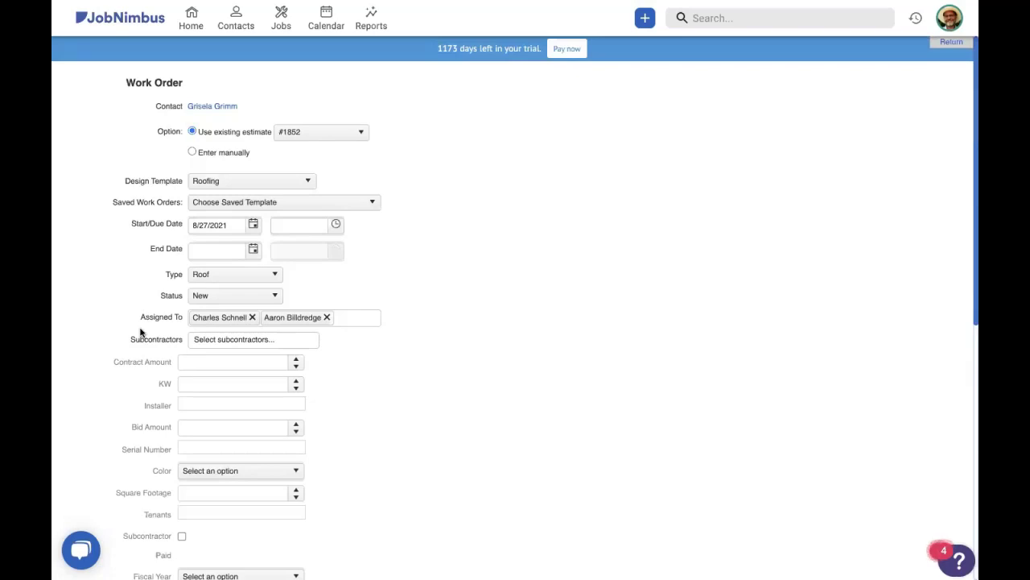
scroll(140, 331, "down", 3)
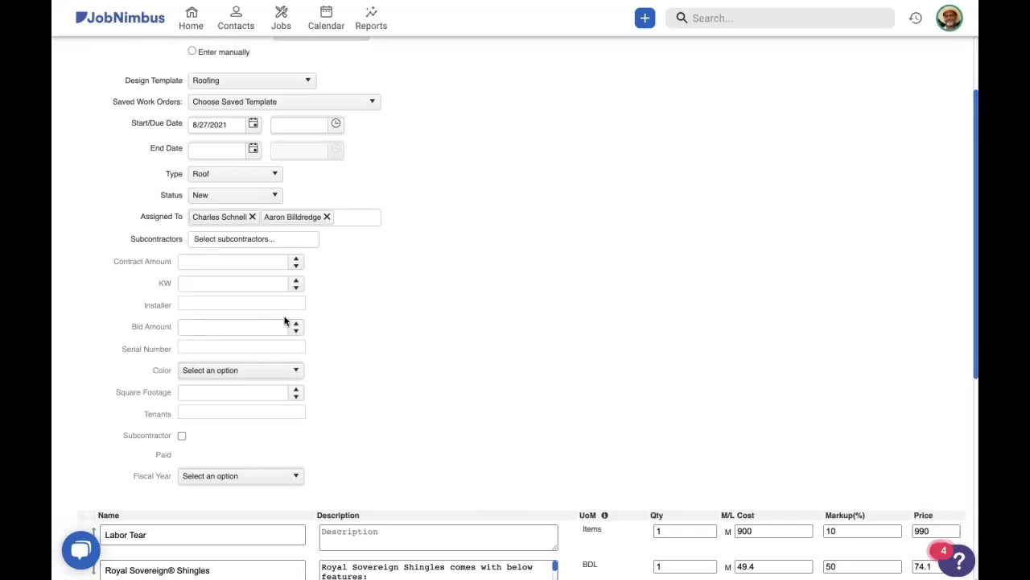
Open the company's work order field settings and review the list of custom fields.
left_click(944, 30)
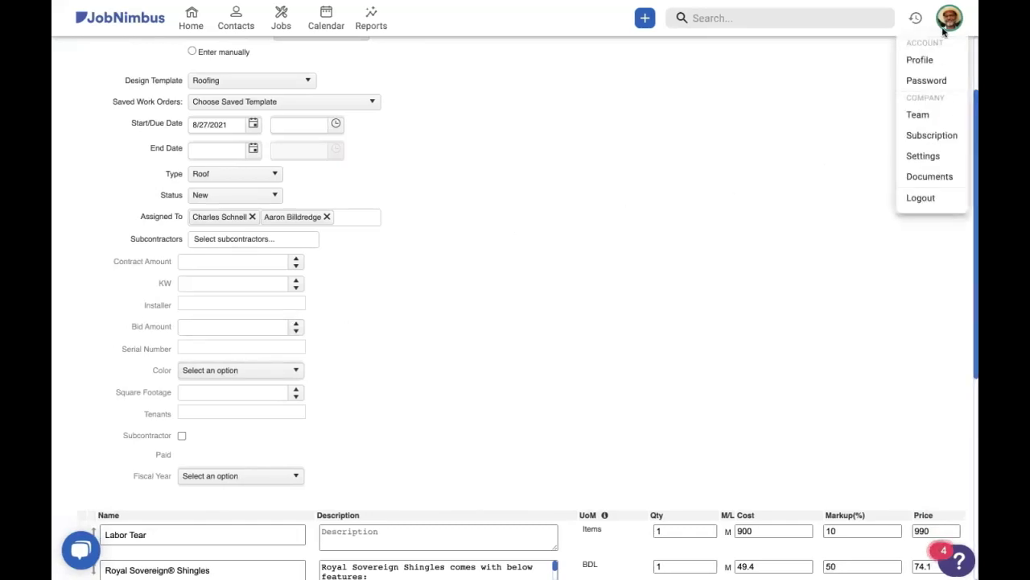
left_click(938, 158)
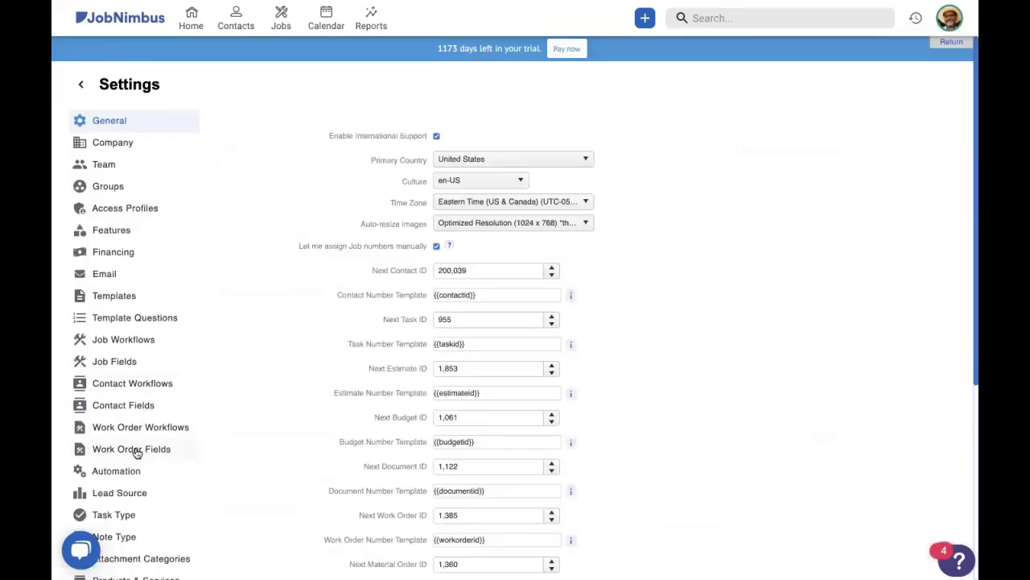
left_click(137, 453)
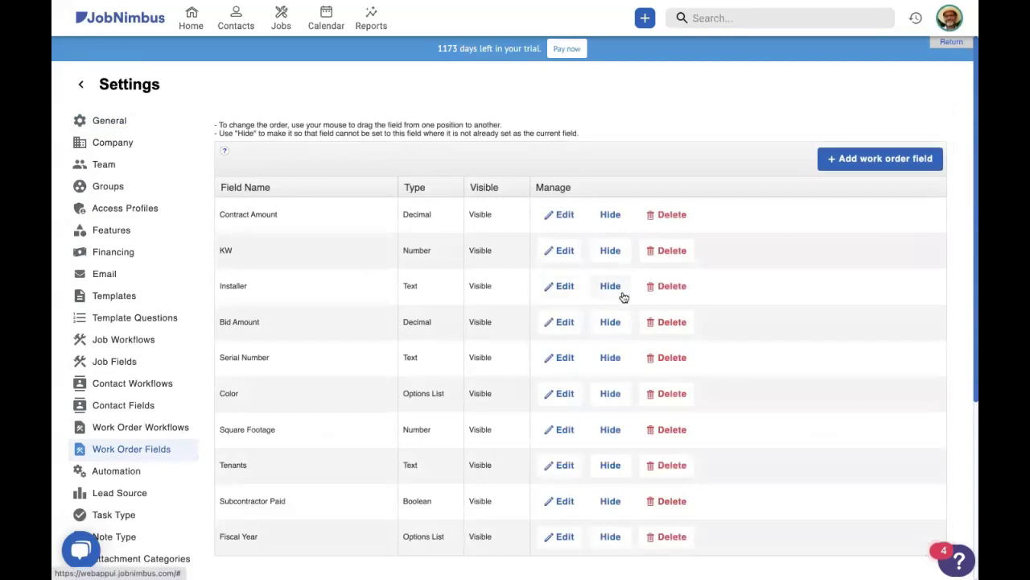
scroll(622, 297, "down", 1)
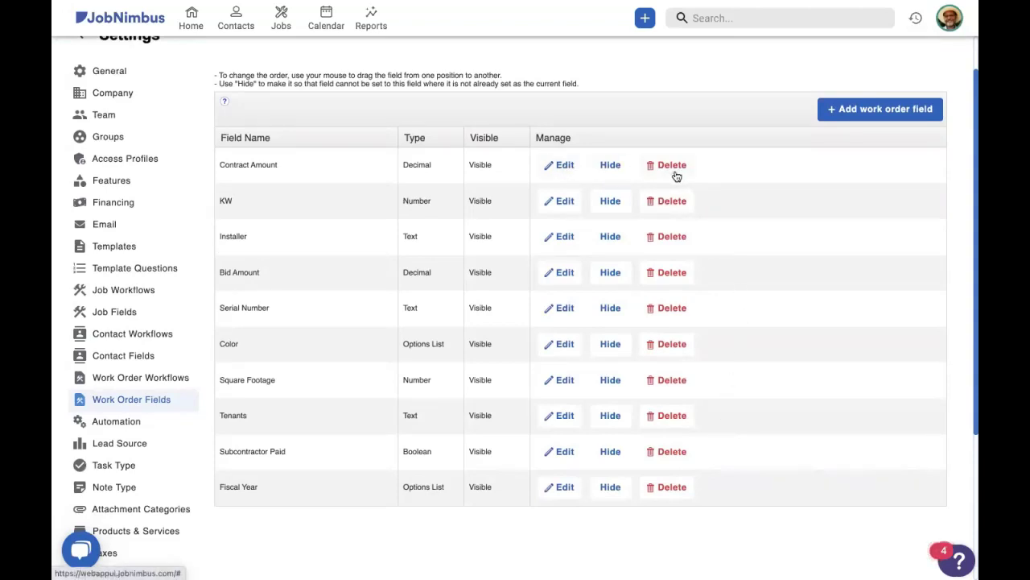
Examine the settings for a new work order field as Decimal, Number, Text, Boolean and Options List, without saving a field.
left_click(842, 111)
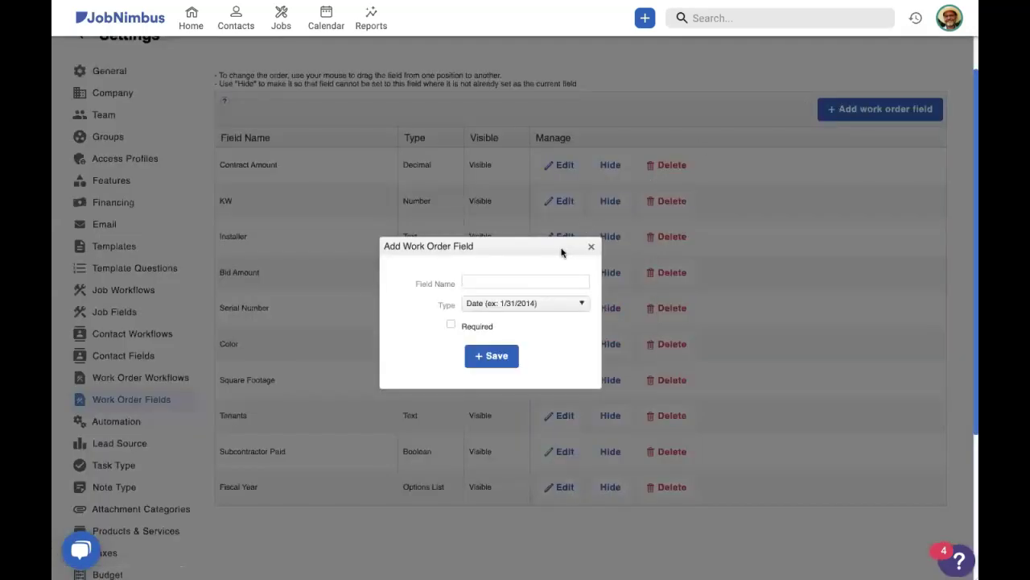
left_click(539, 304)
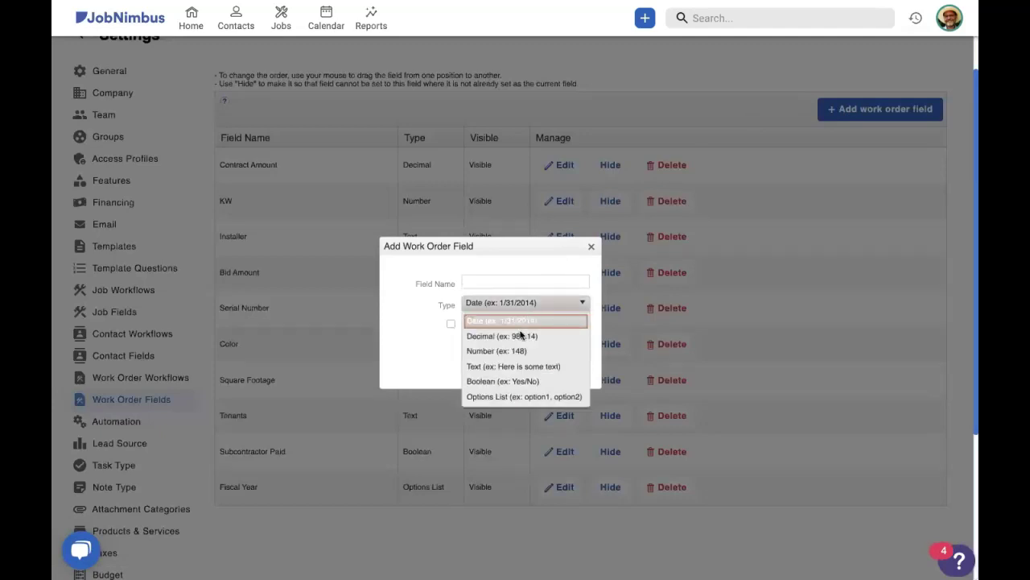
left_click(525, 337)
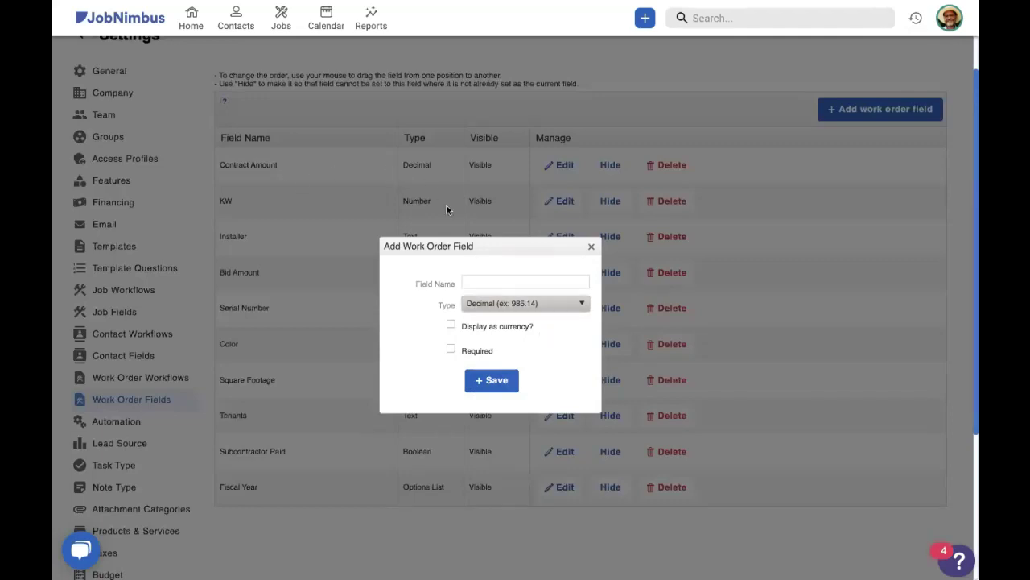
left_click(566, 306)
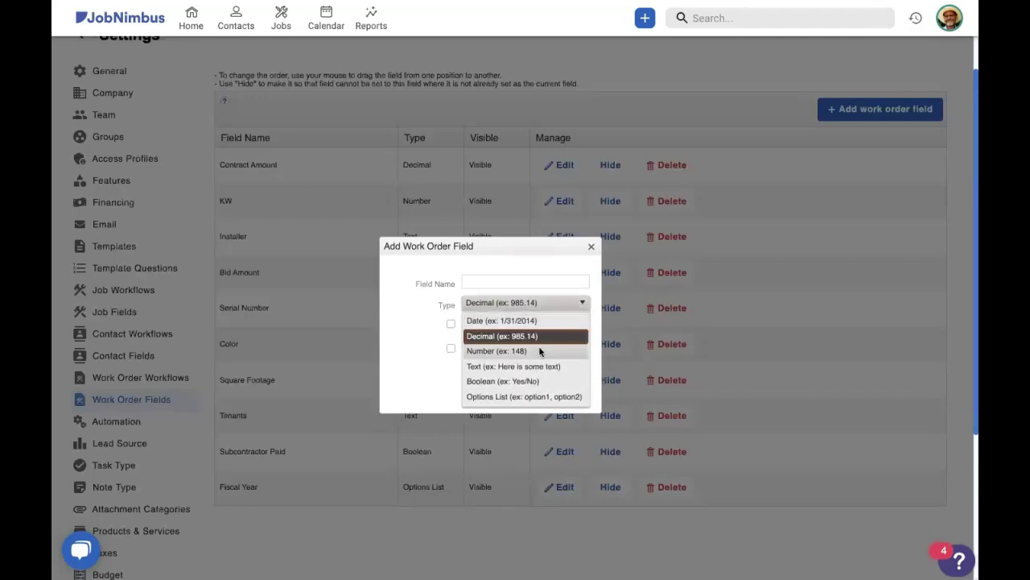
left_click(540, 351)
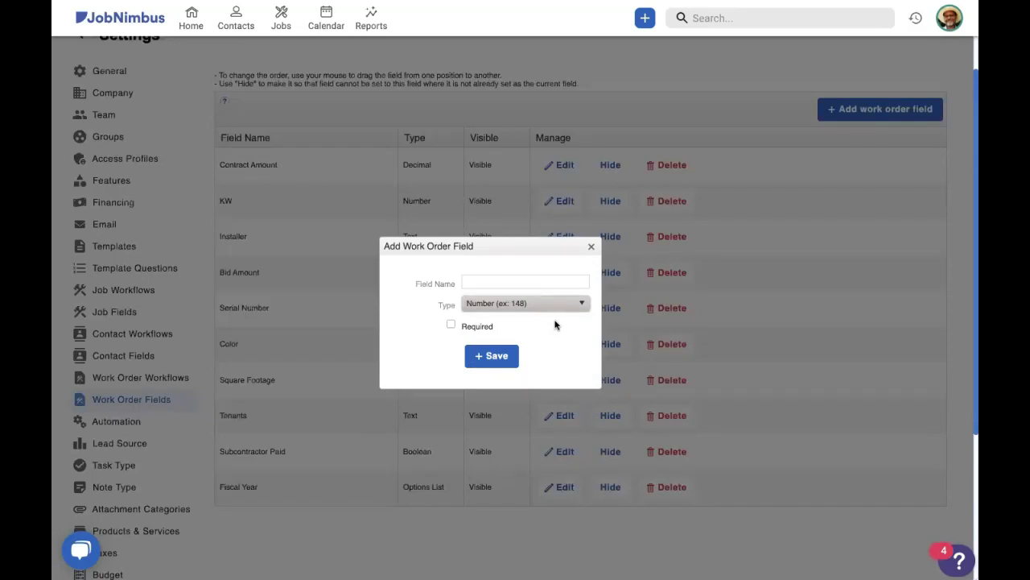
left_click(552, 305)
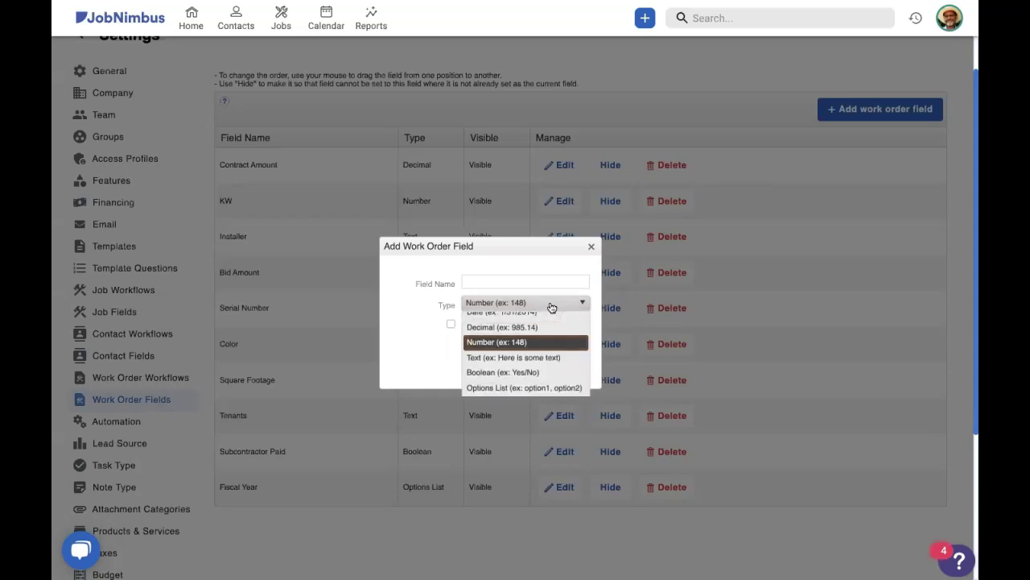
left_click(525, 369)
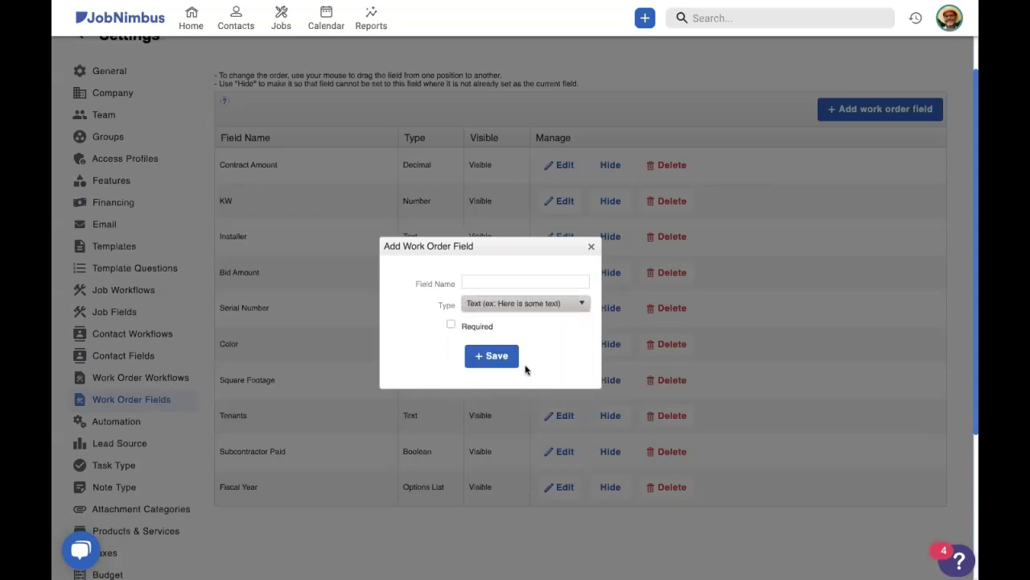
left_click(536, 314)
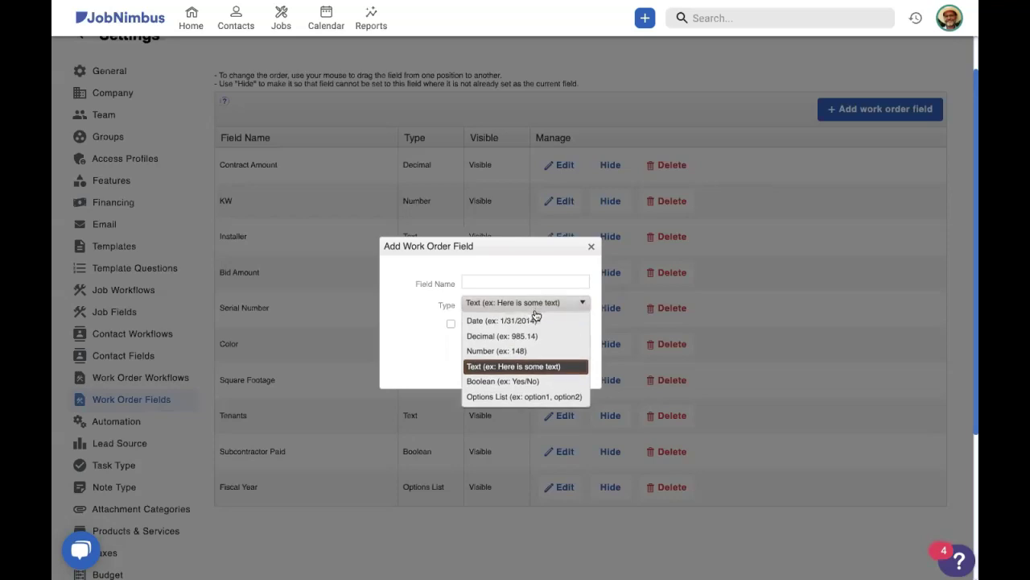
left_click(531, 381)
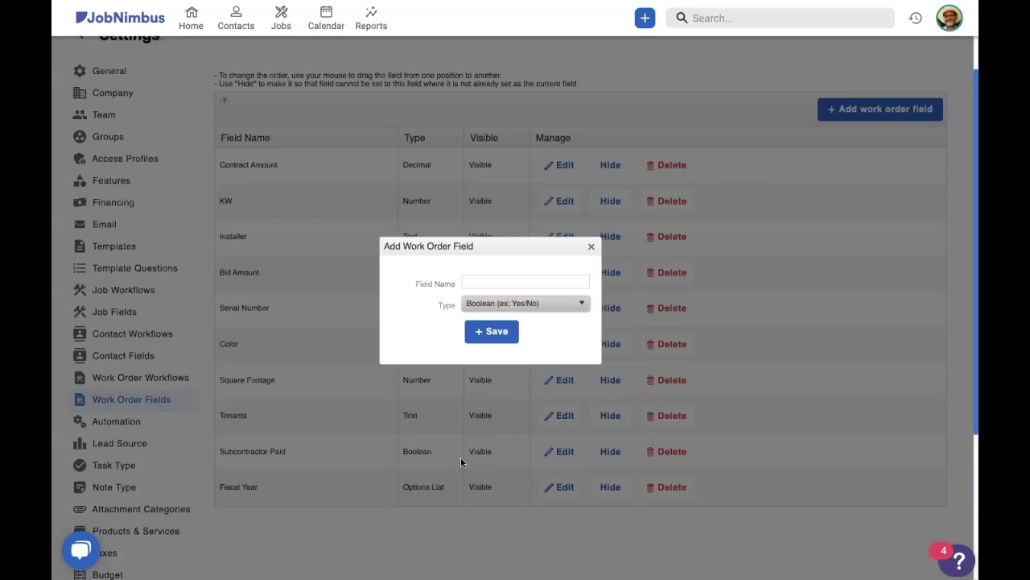
left_click(518, 304)
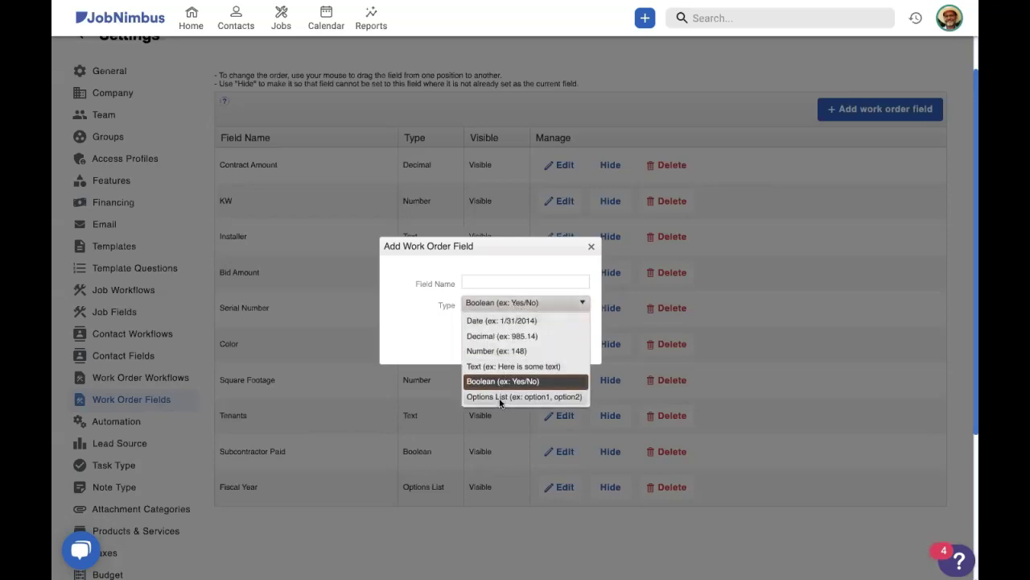
left_click(504, 395)
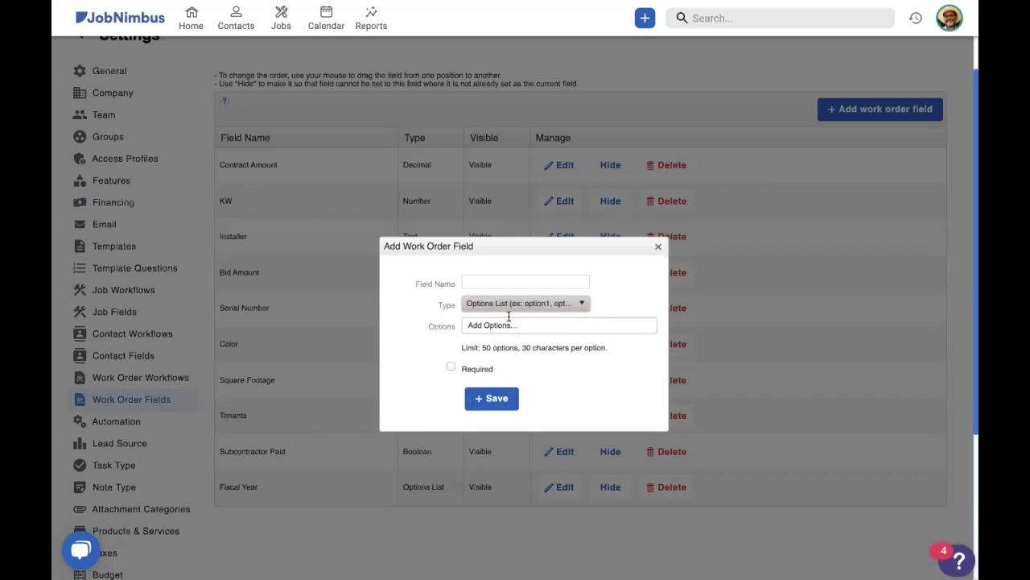
left_click(658, 249)
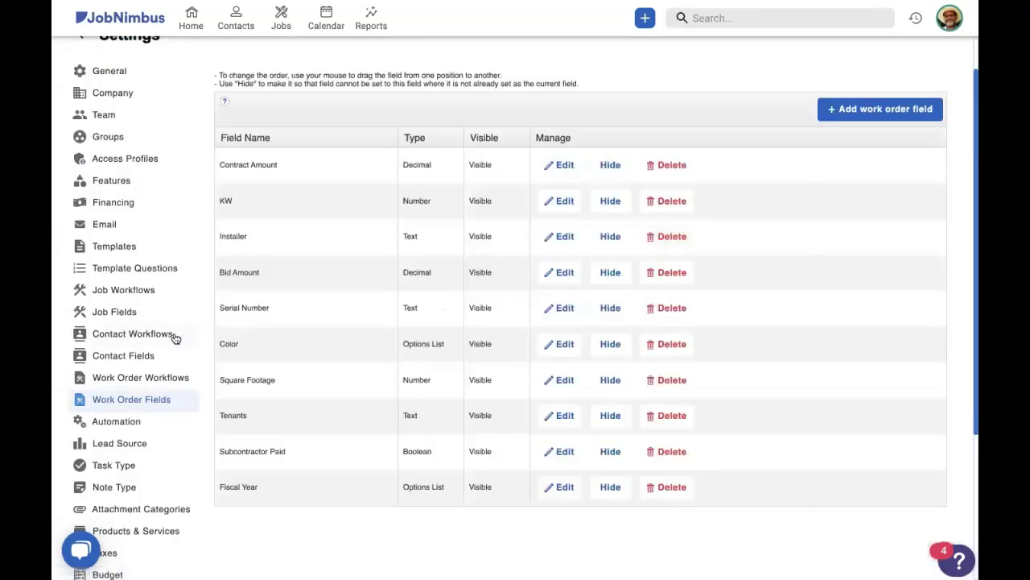
Open the Roofing work order template for editing and go to its Above Items section.
left_click(136, 247)
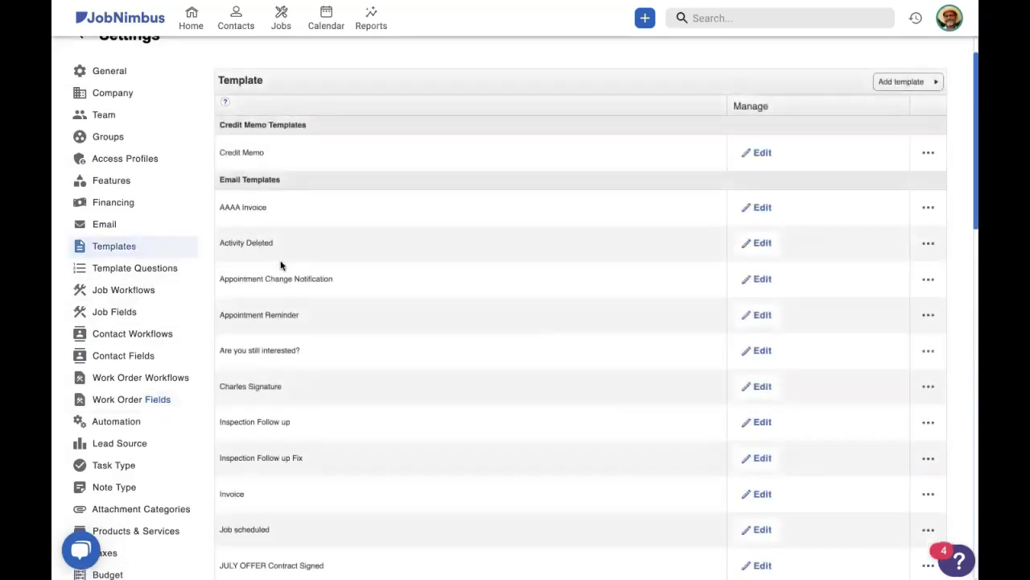
scroll(407, 416, "down", 1)
scroll(408, 416, "down", 15)
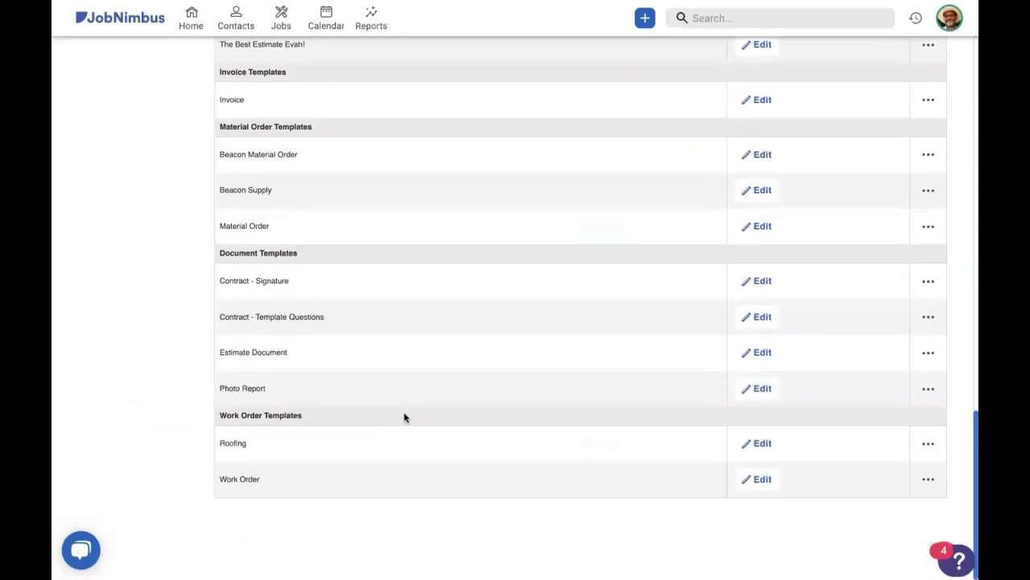
left_click(752, 450)
scroll(777, 351, "down", 1)
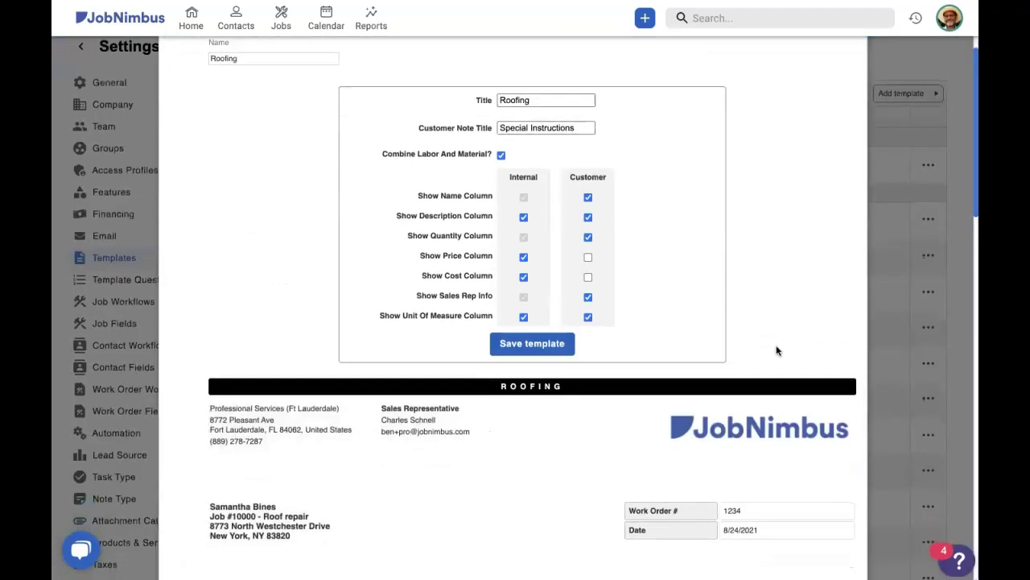
scroll(777, 350, "down", 2)
scroll(777, 351, "down", 1)
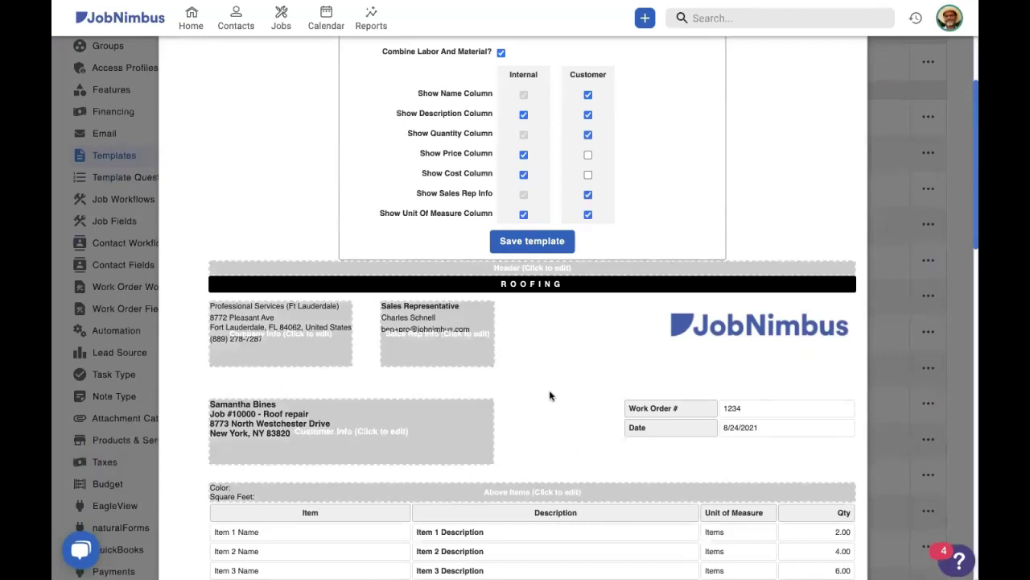
scroll(521, 395, "down", 2)
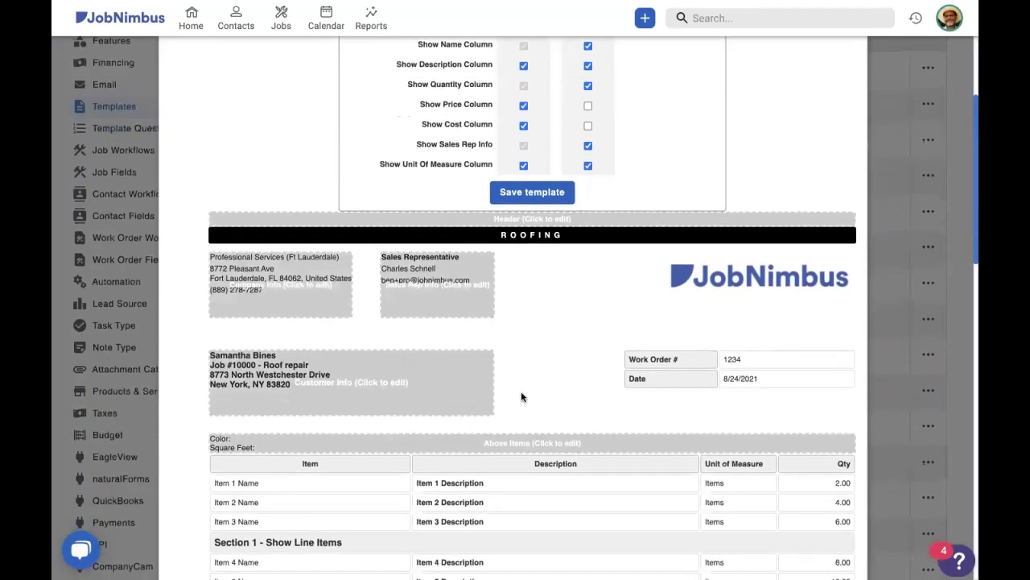
Insert the Tenants work order custom field on a new line below Square Feet in the template's Above Items content.
left_click(510, 442)
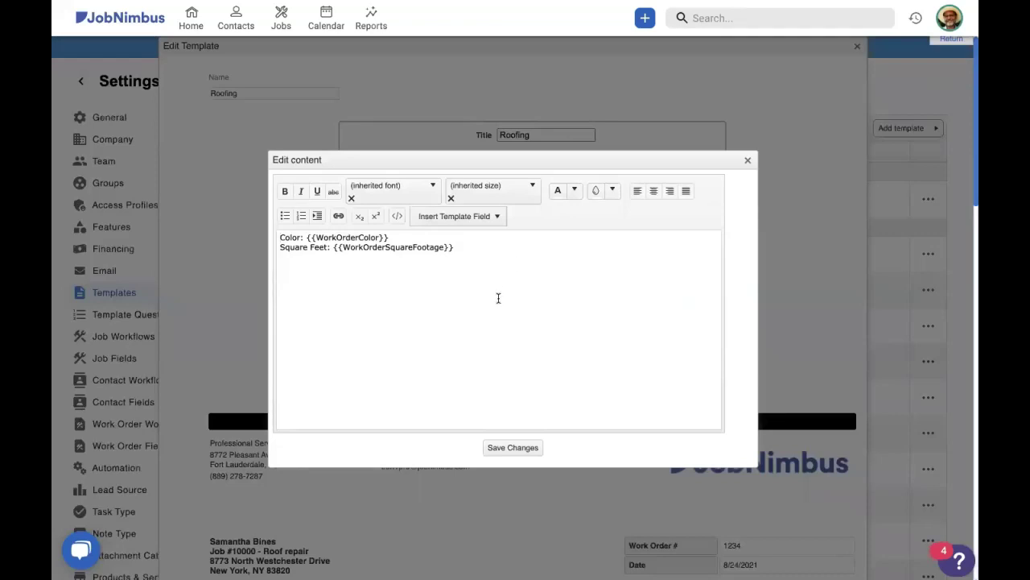
scroll(499, 298, "down", 1)
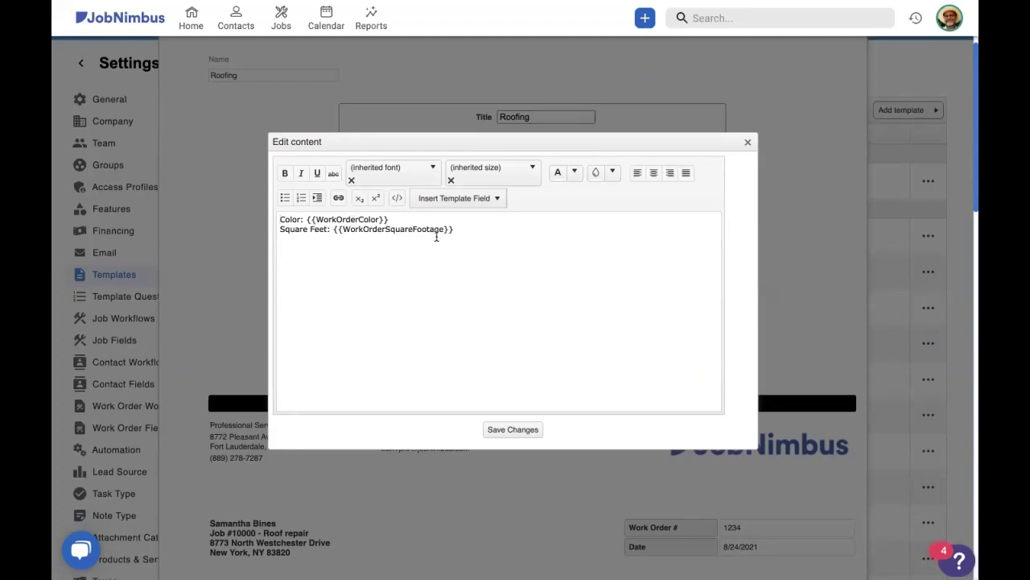
scroll(459, 246, "up", 1)
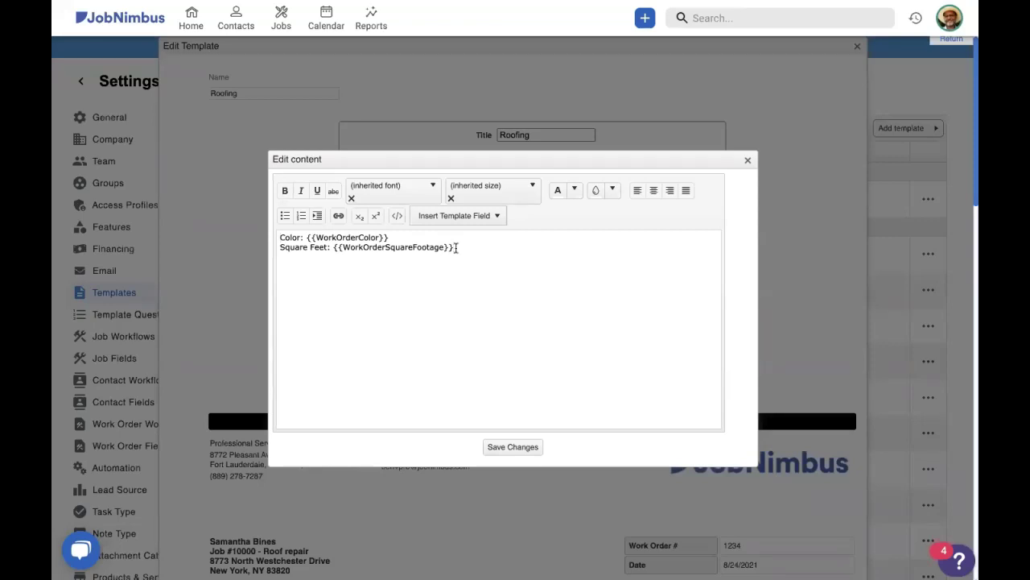
left_click(455, 248)
key("Return")
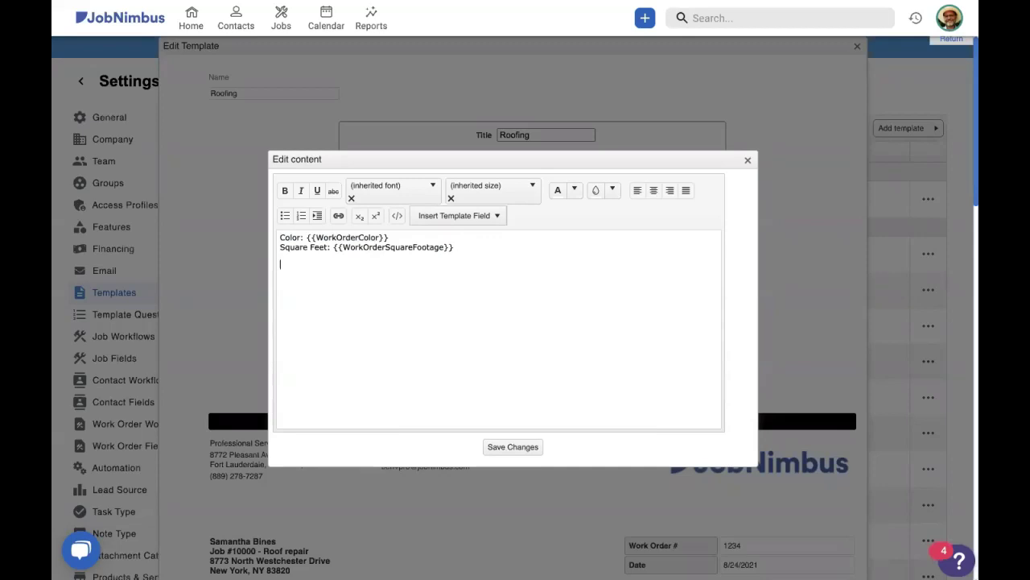
left_click(471, 218)
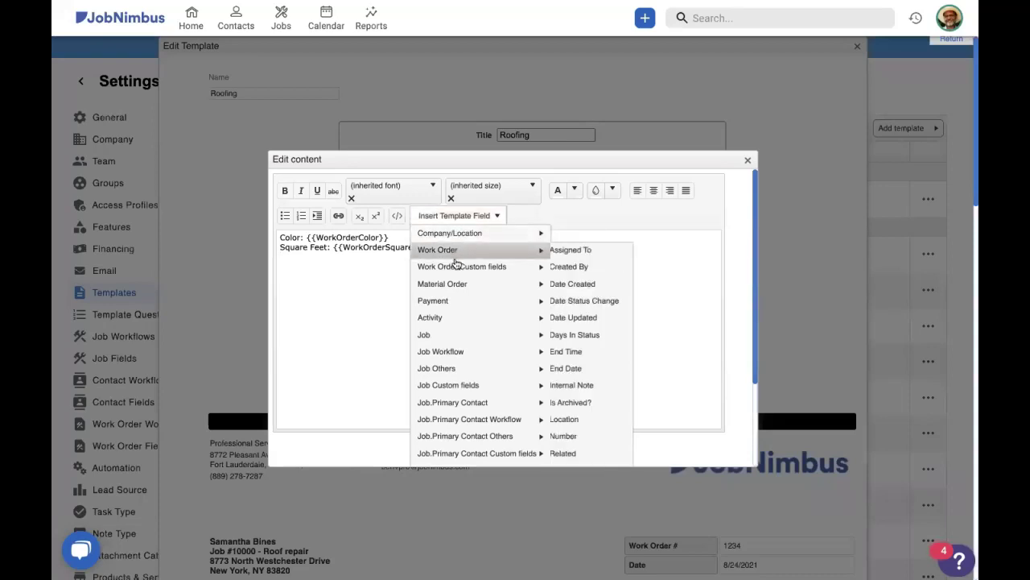
mouse_move(453, 268)
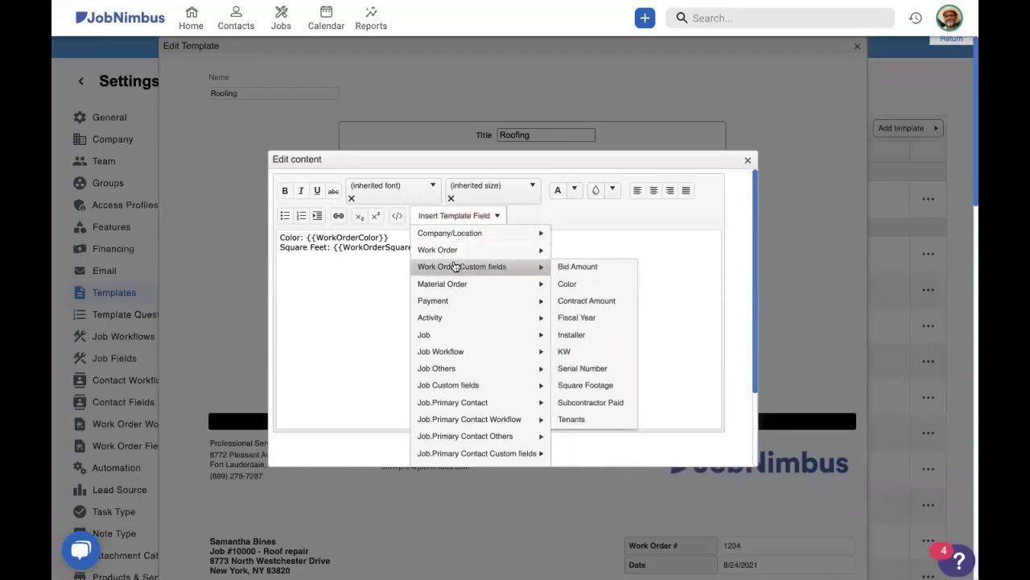
left_click(593, 419)
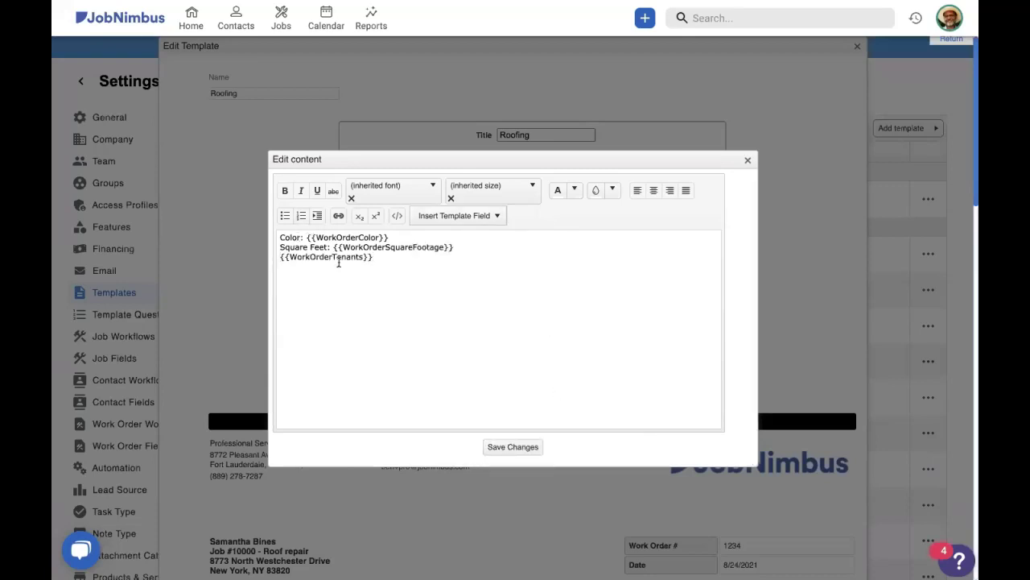
Label the inserted field "Tenants in home:", then save the section content and the Roofing template.
type("Tenants in home:")
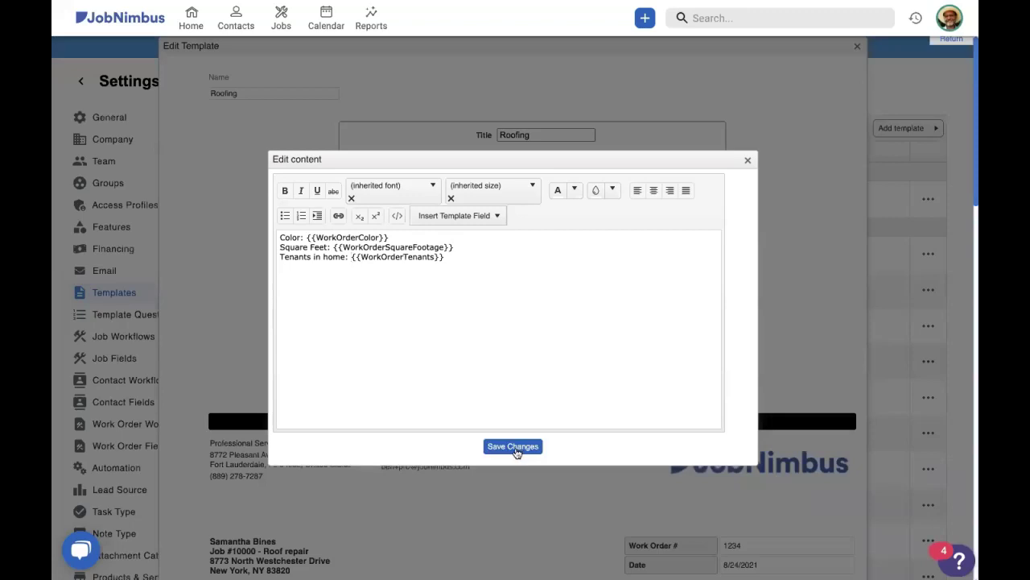
left_click(516, 449)
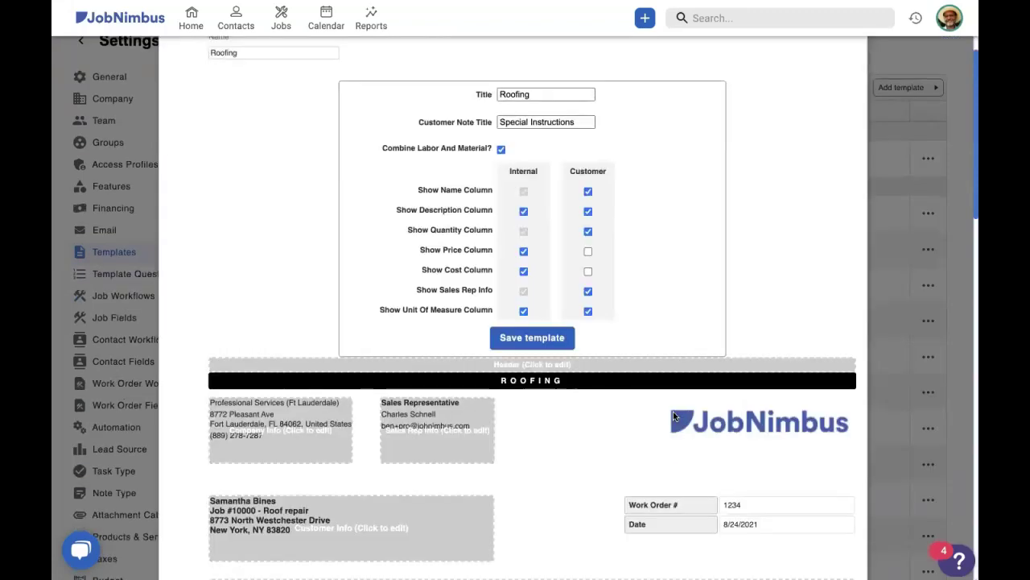
left_click(523, 338)
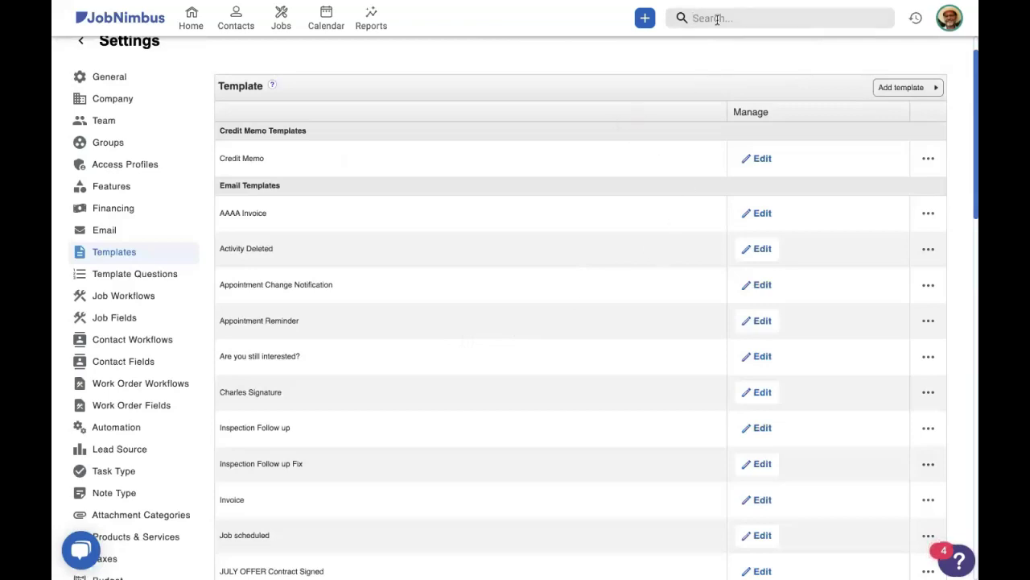
Find the customer's contact record and open its existing Roof work order for editing.
type("gri")
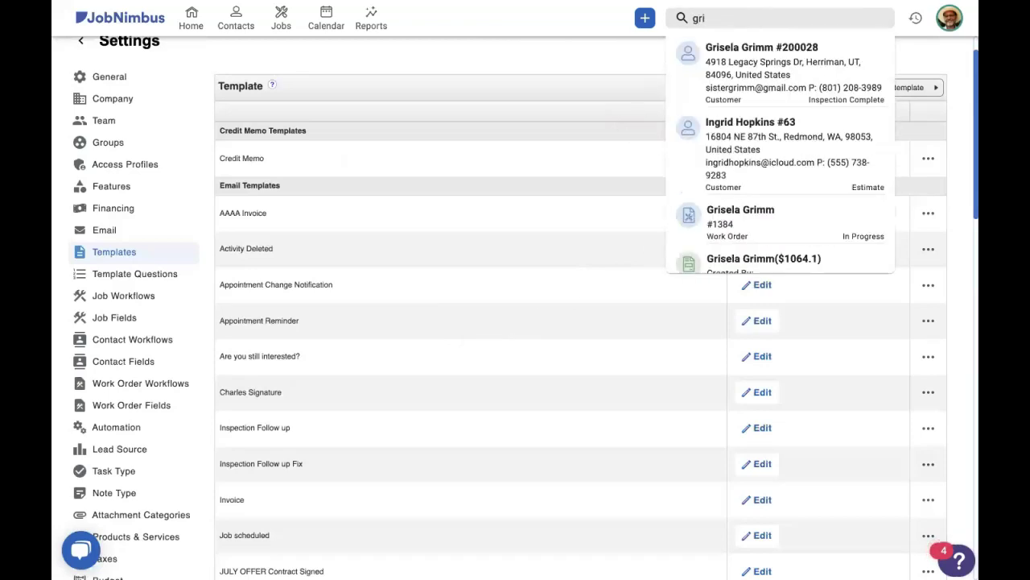
left_click(774, 59)
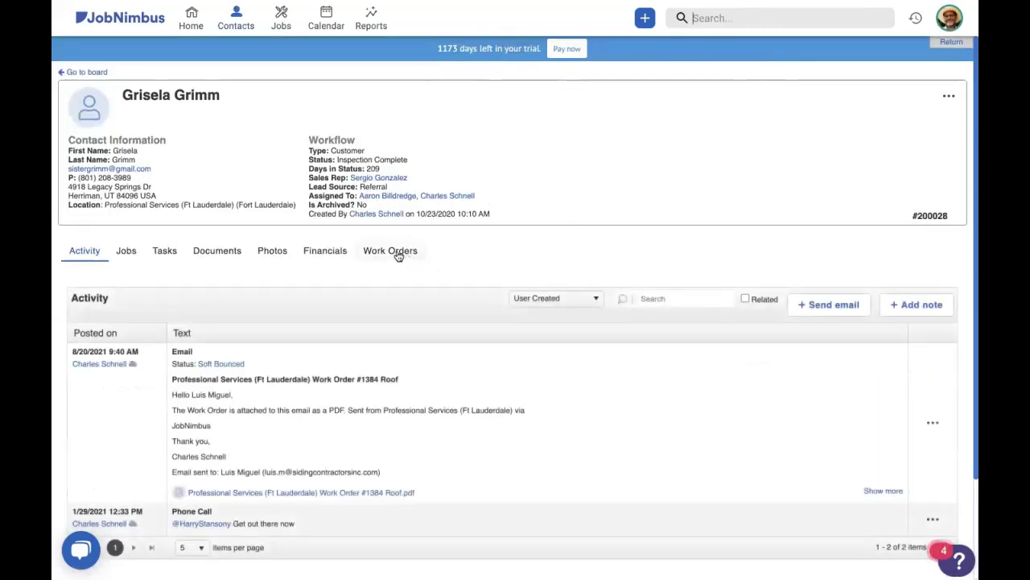
left_click(395, 252)
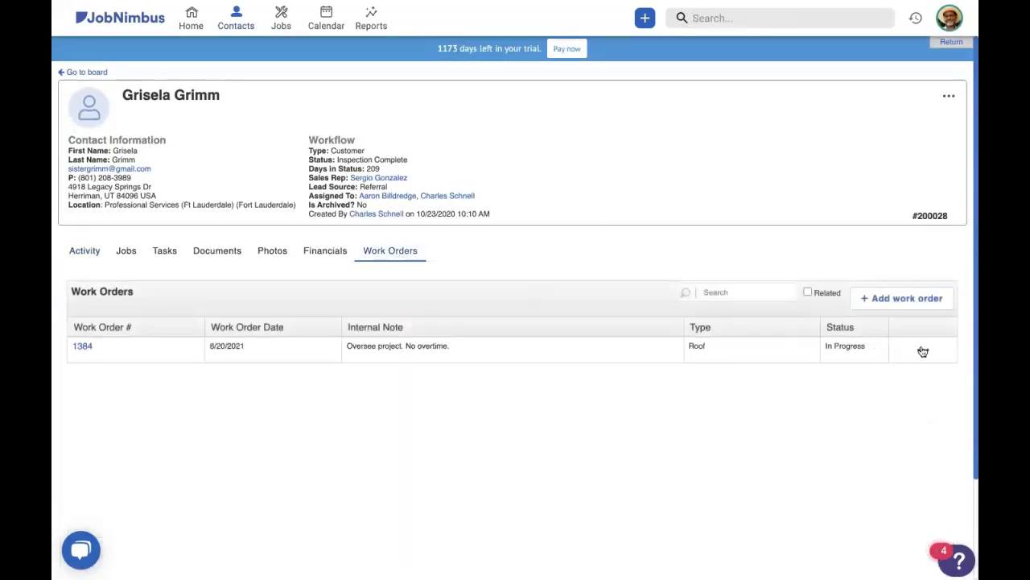
left_click(923, 350)
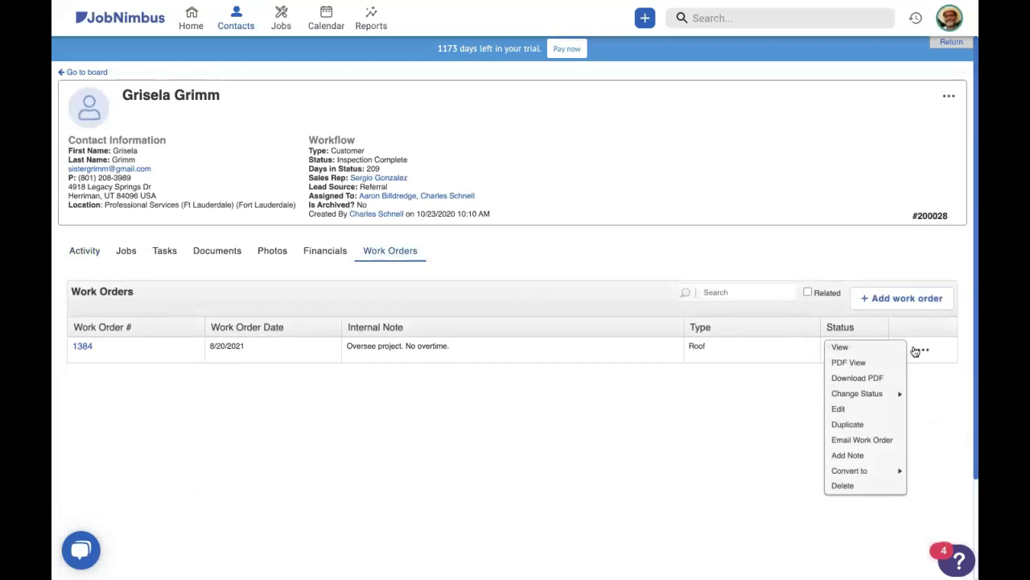
left_click(871, 411)
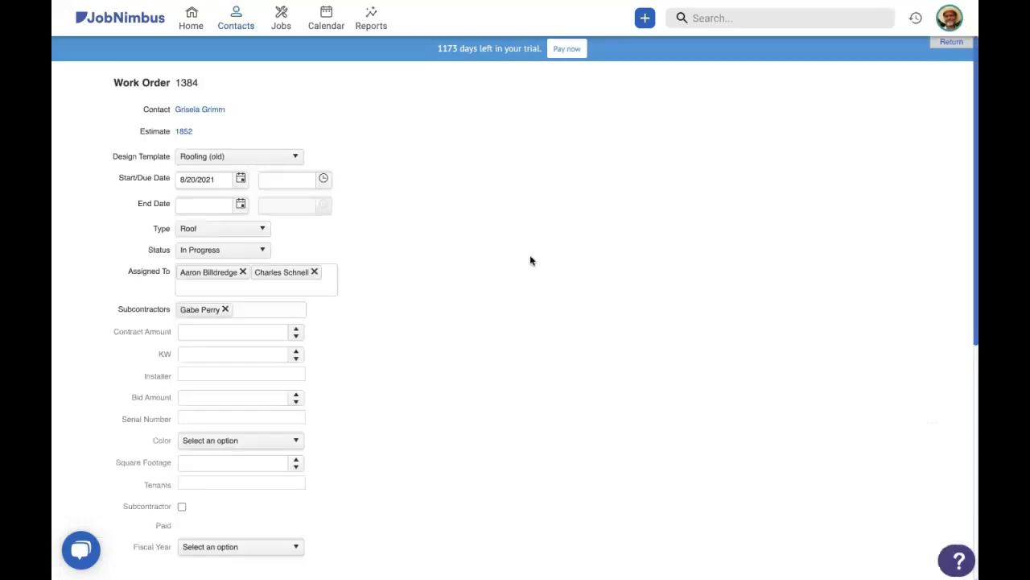
Set the work order's design template to Roofing and its contract amount to 5001.
left_click(239, 159)
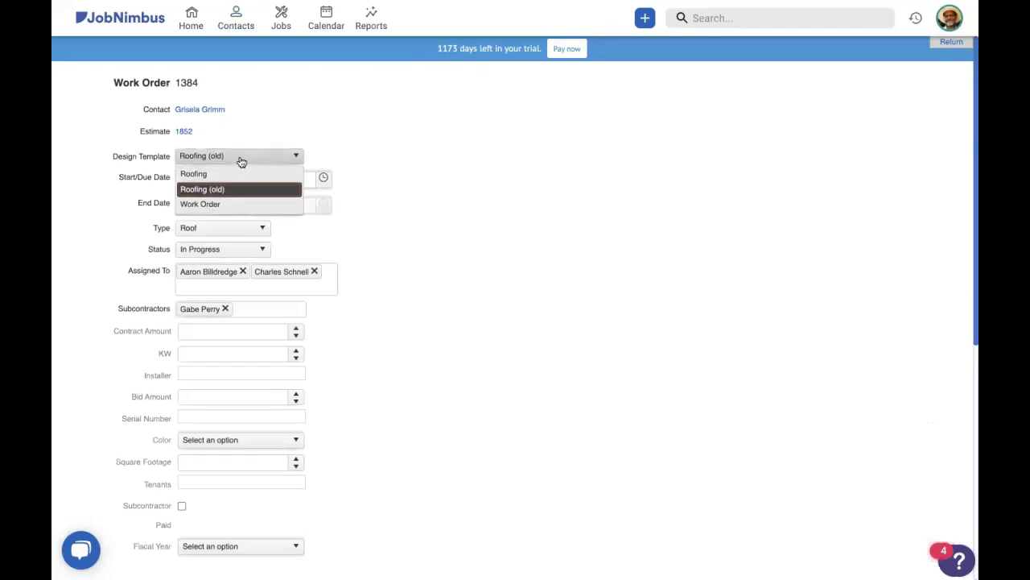
left_click(229, 175)
left_click(232, 333)
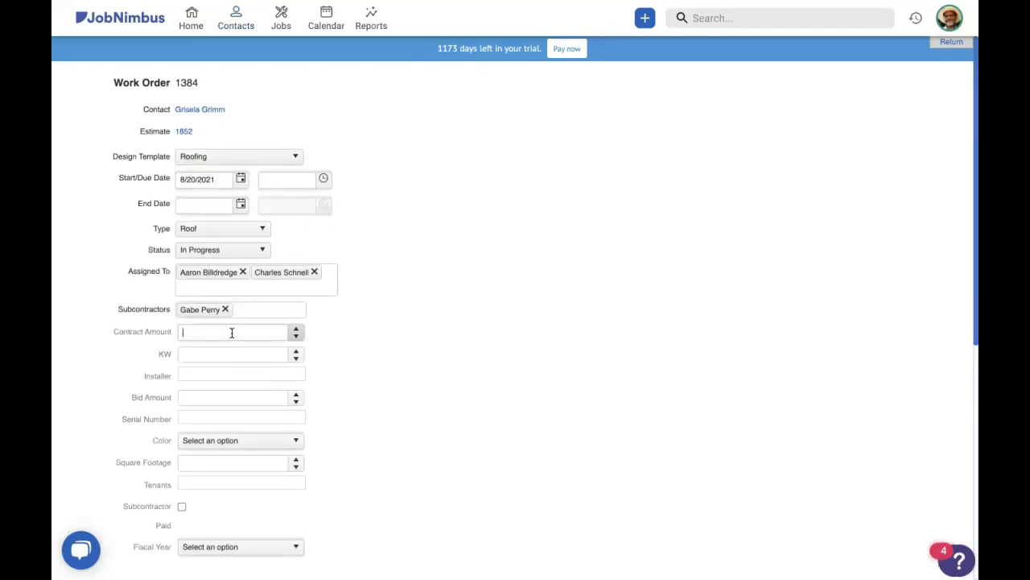
type("5")
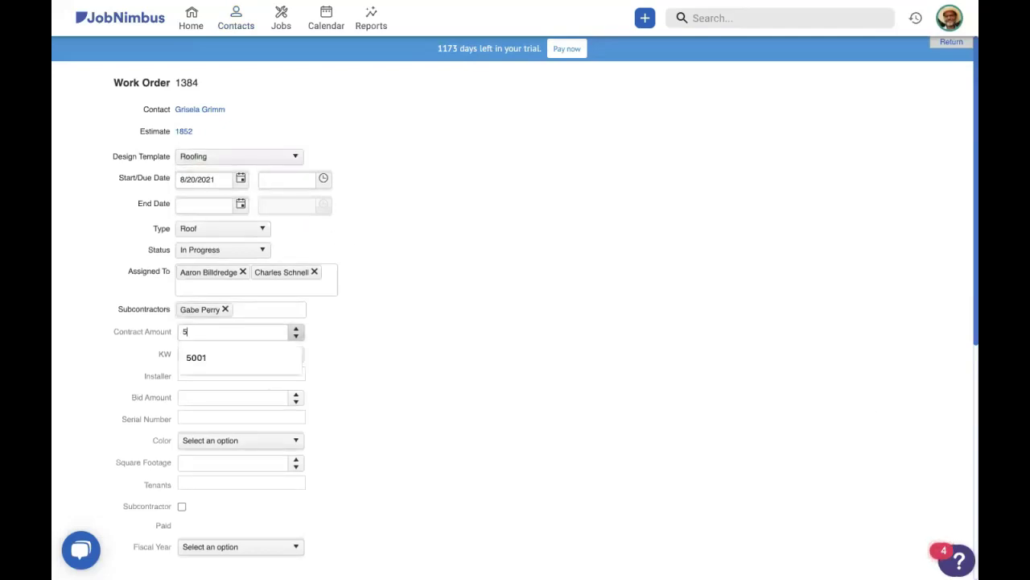
type("001")
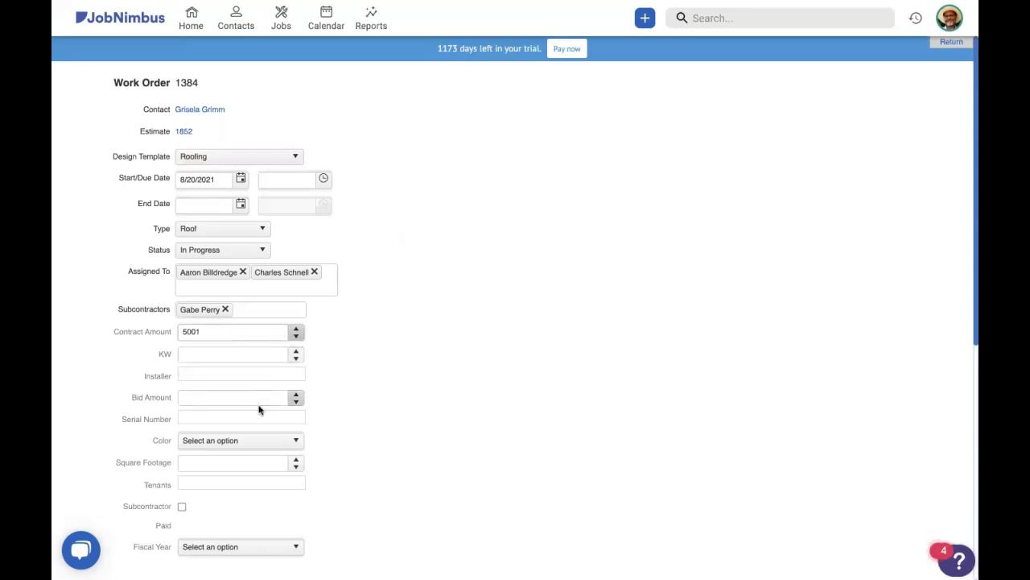
Fill in serial number 123456, color Blue Green and square footage 1400, and save the work order.
left_click(238, 421)
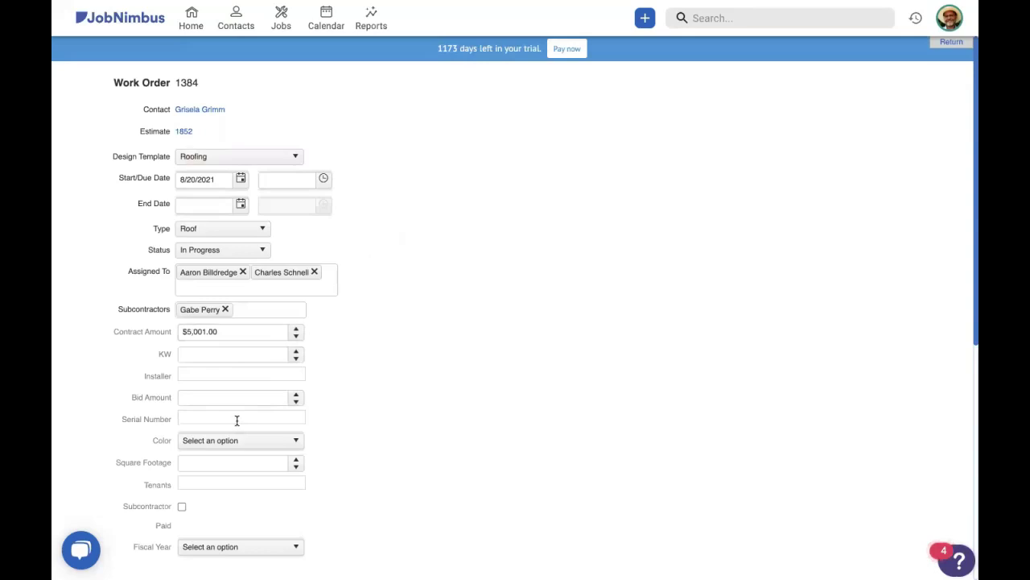
type("123456")
left_click(235, 444)
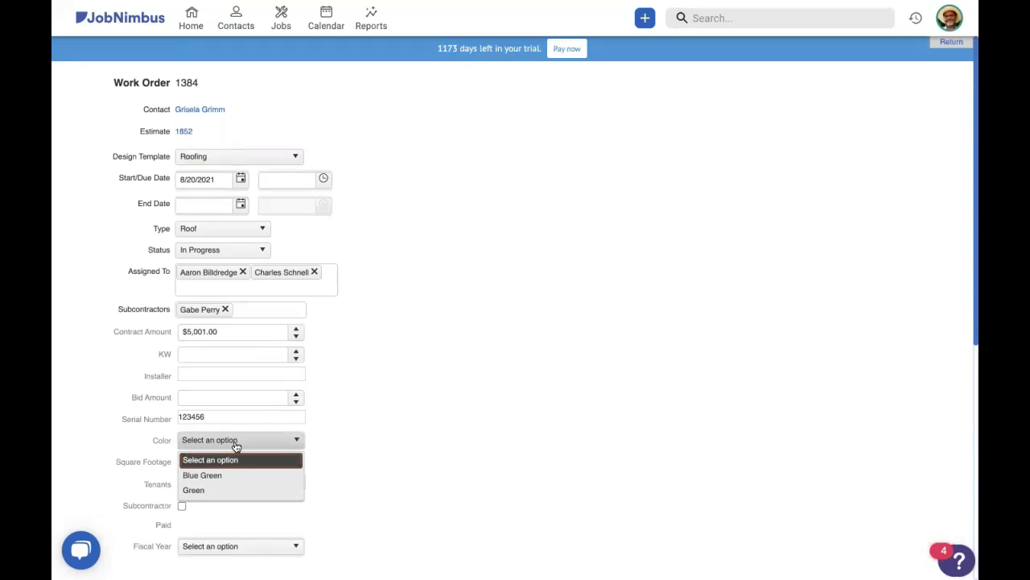
left_click(224, 475)
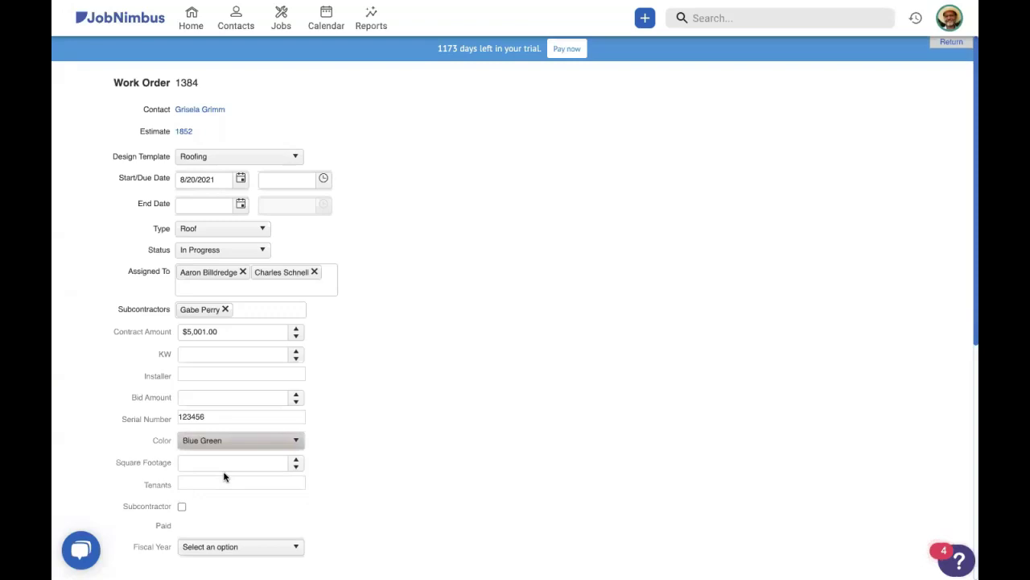
left_click(218, 463)
type("1400")
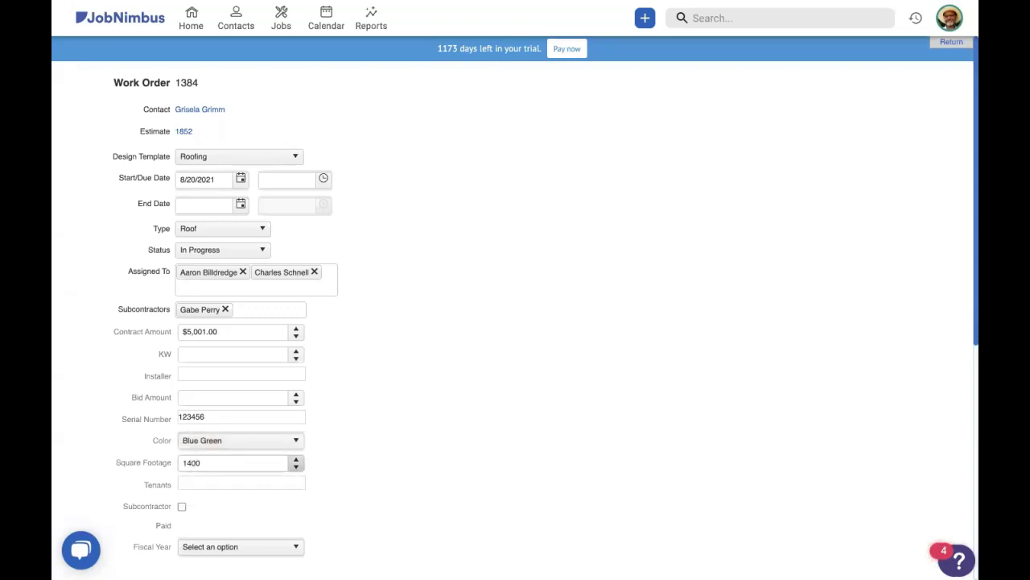
scroll(384, 444, "down", 5)
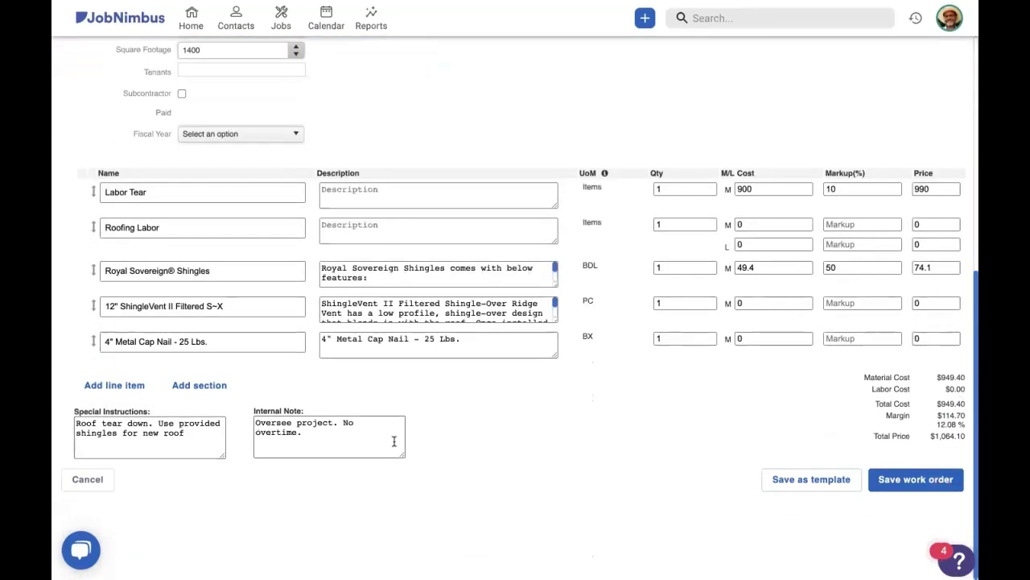
left_click(906, 479)
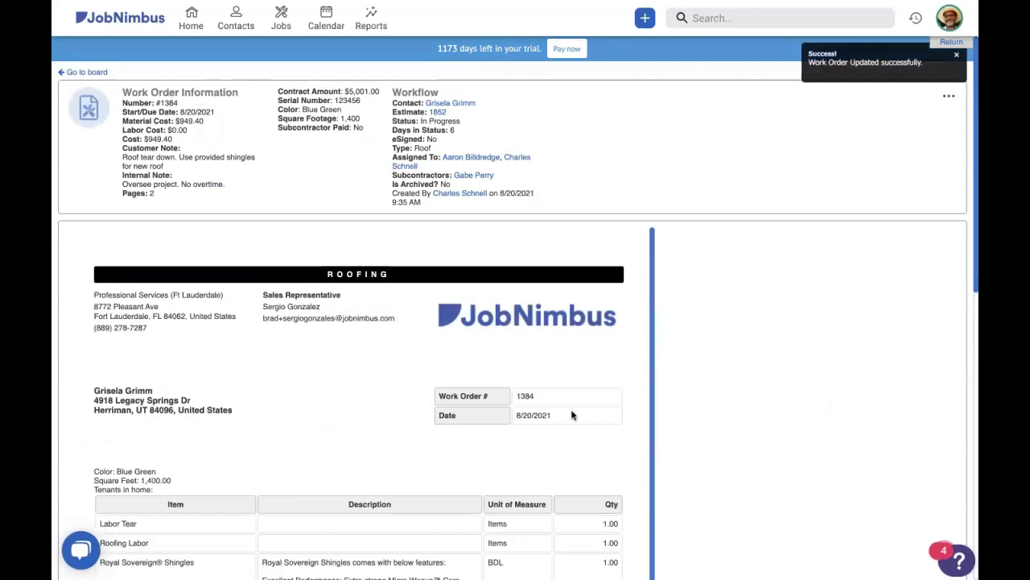
scroll(223, 428, "down", 1)
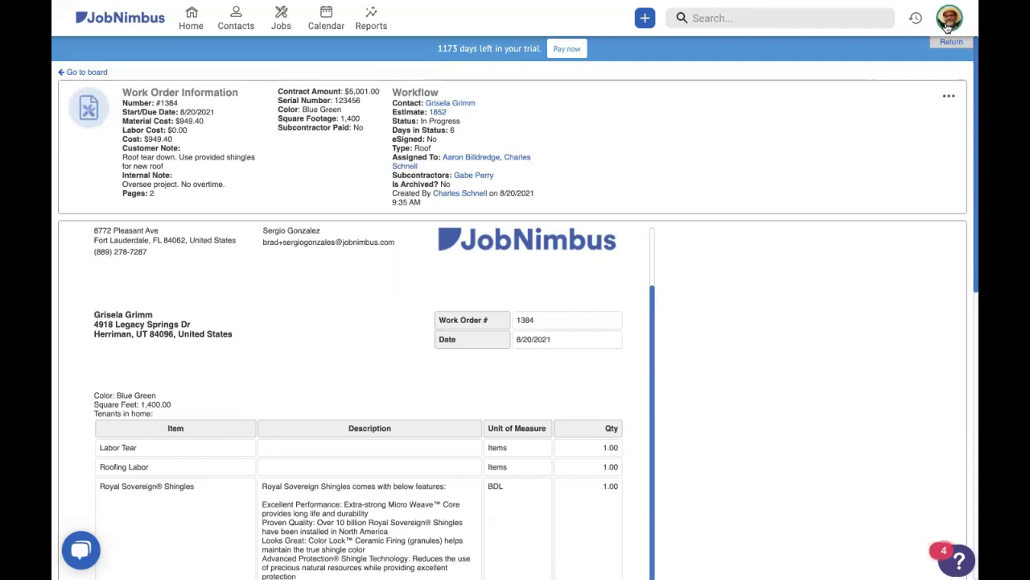
Open the company's automation settings and review the work order rules at the end of the list.
left_click(948, 26)
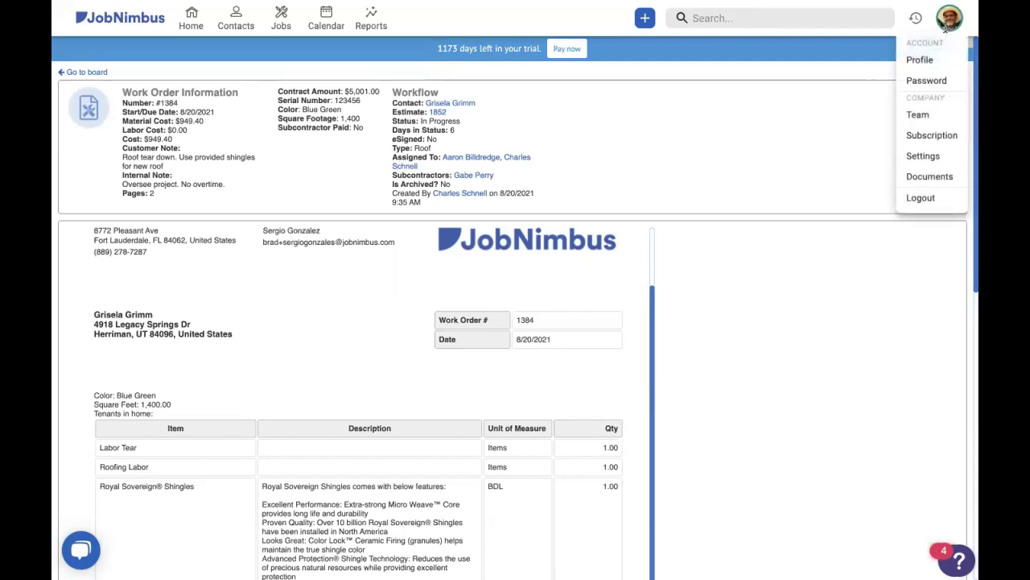
left_click(925, 157)
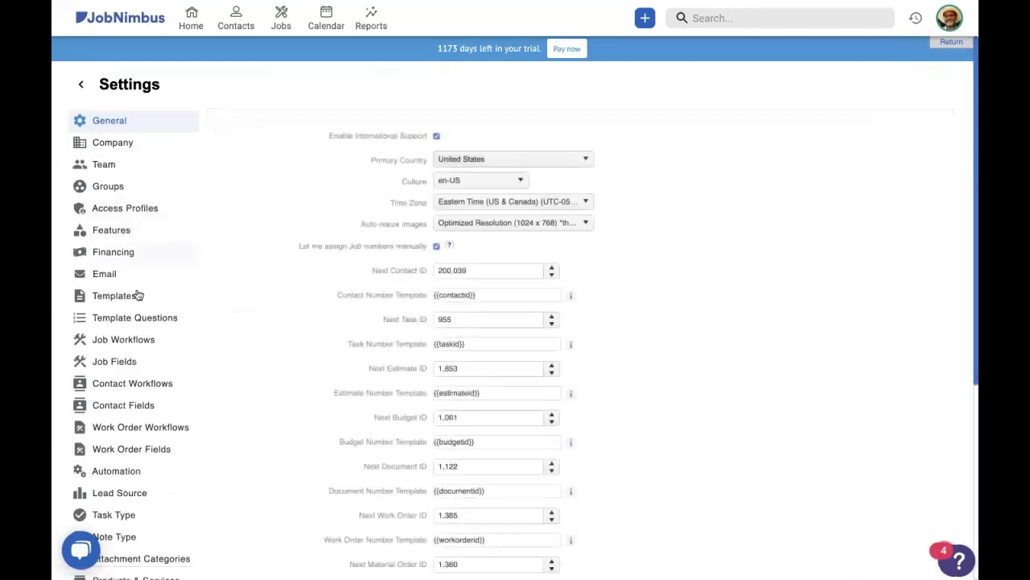
scroll(135, 300, "down", 1)
scroll(136, 302, "down", 1)
left_click(127, 424)
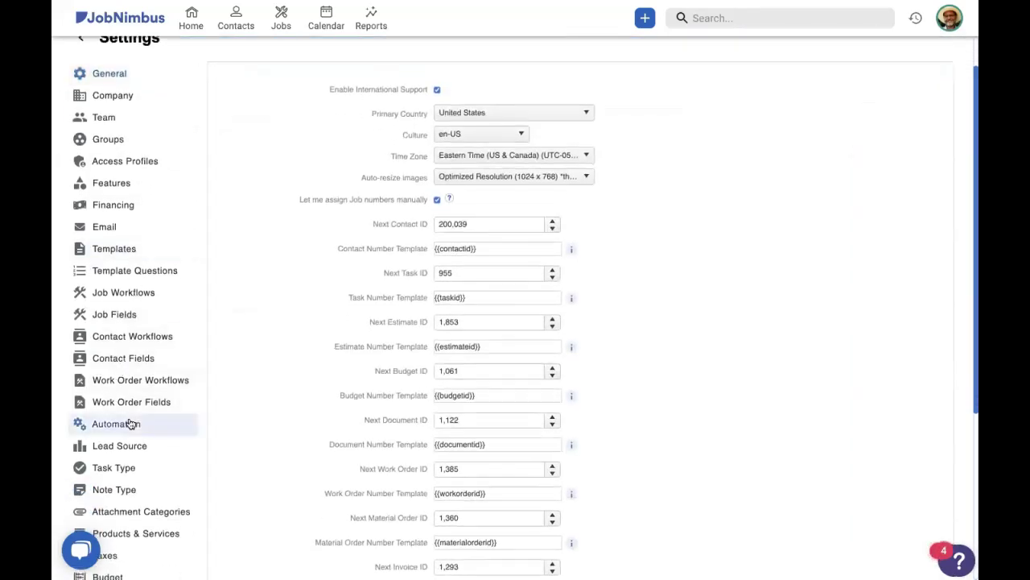
scroll(600, 362, "down", 15)
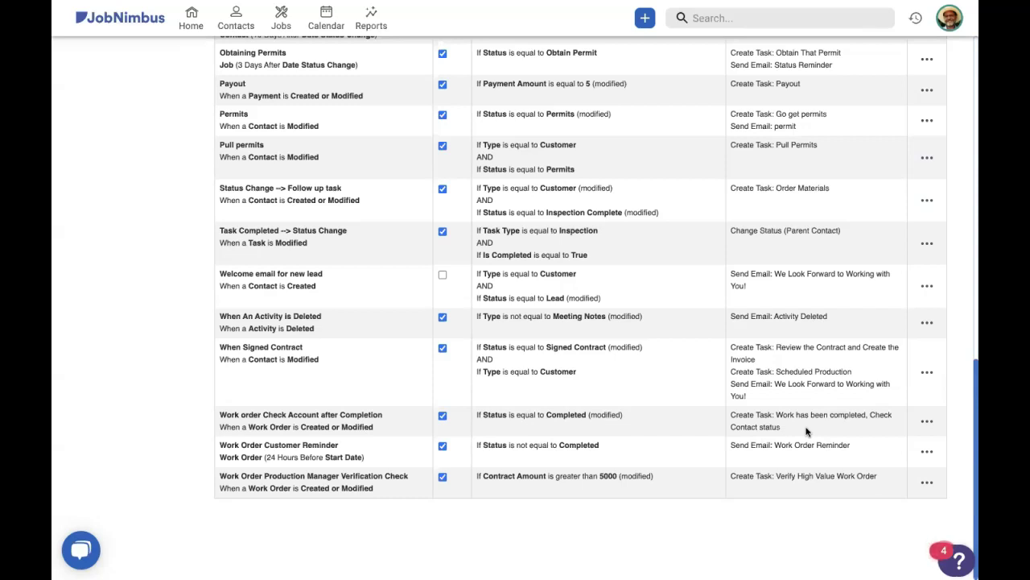
Examine the trigger, conditions and actions of the "Work order Check Account after Completion" rule, and close it without changes.
left_click(923, 423)
left_click(869, 422)
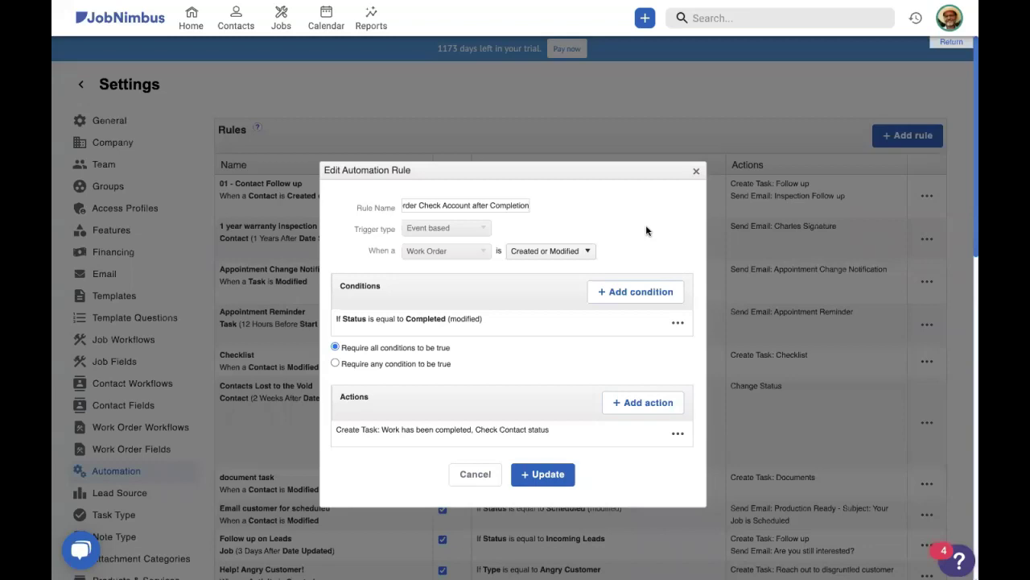
left_click(696, 175)
Open the "Work Order Customer Reminder" automation rule and examine its timing, condition and email action.
scroll(690, 219, "down", 15)
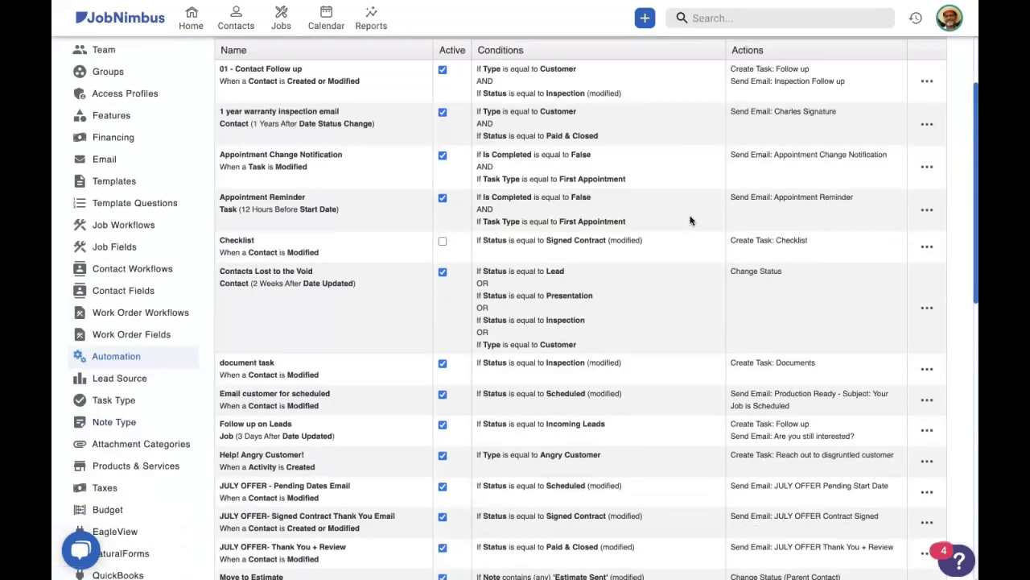
scroll(690, 220, "down", 3)
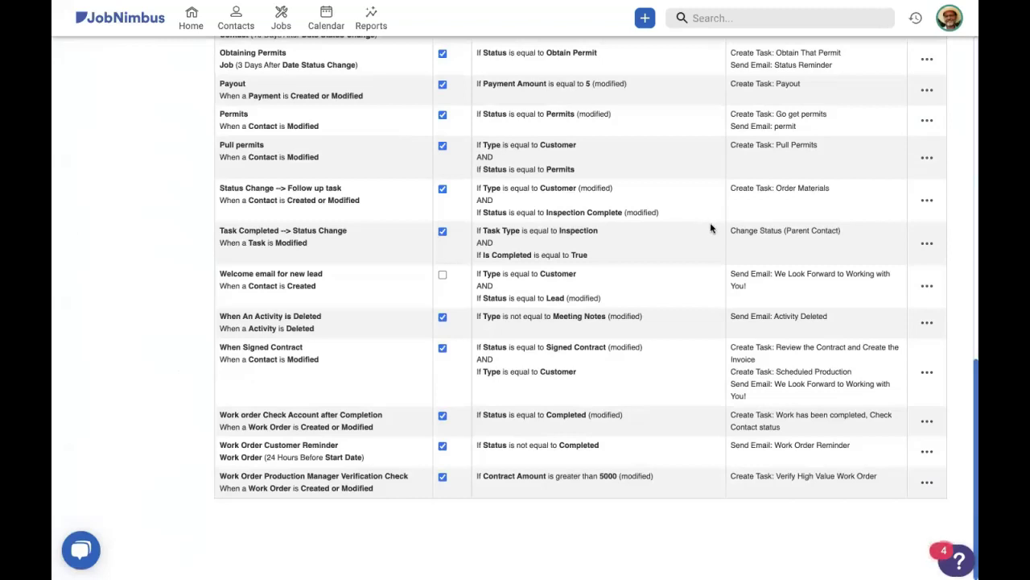
left_click(929, 452)
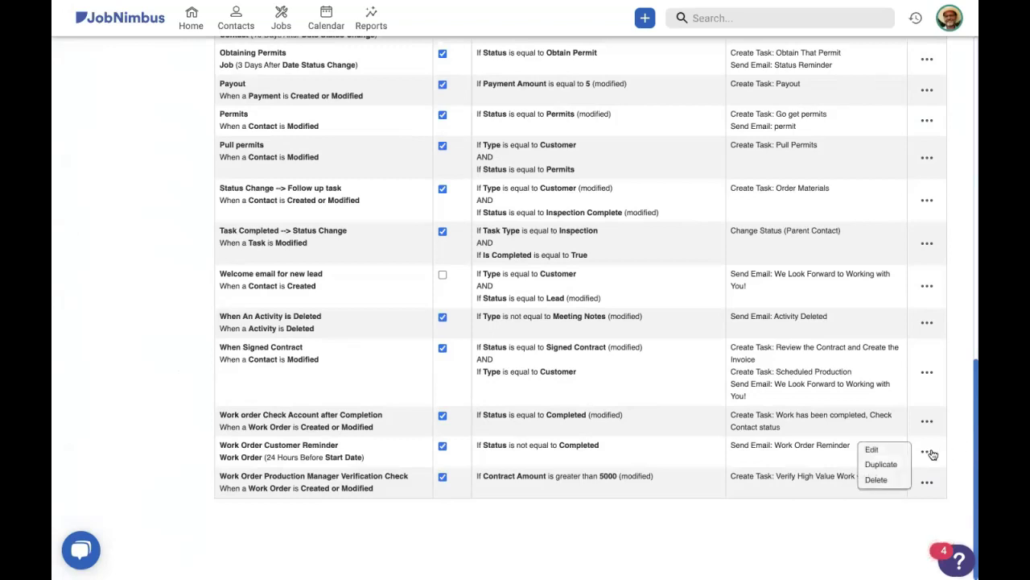
left_click(878, 449)
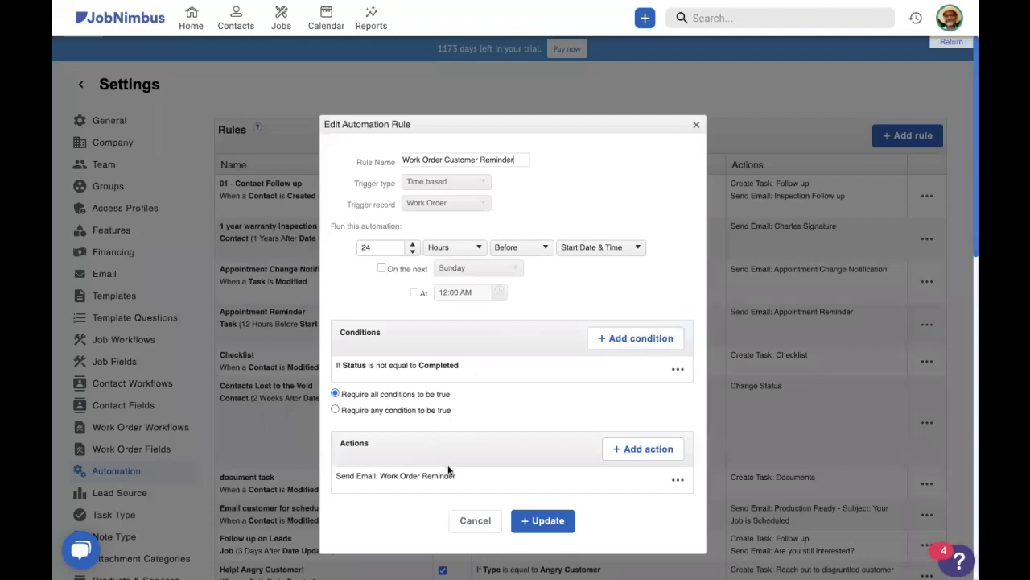
Examine the template and recipients of the reminder rule's Send Email action, and close the action and the rule without changes.
left_click(677, 481)
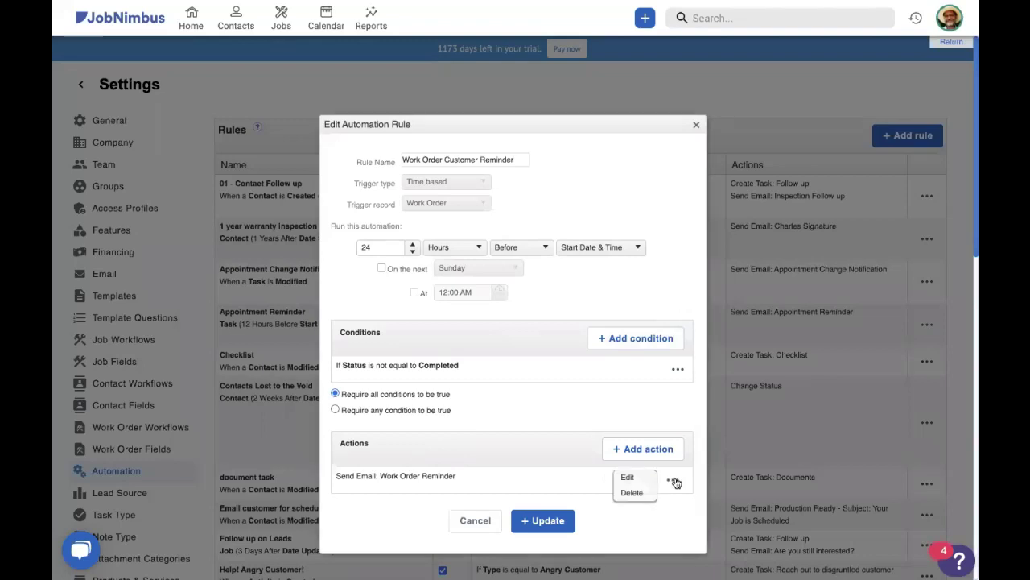
left_click(628, 477)
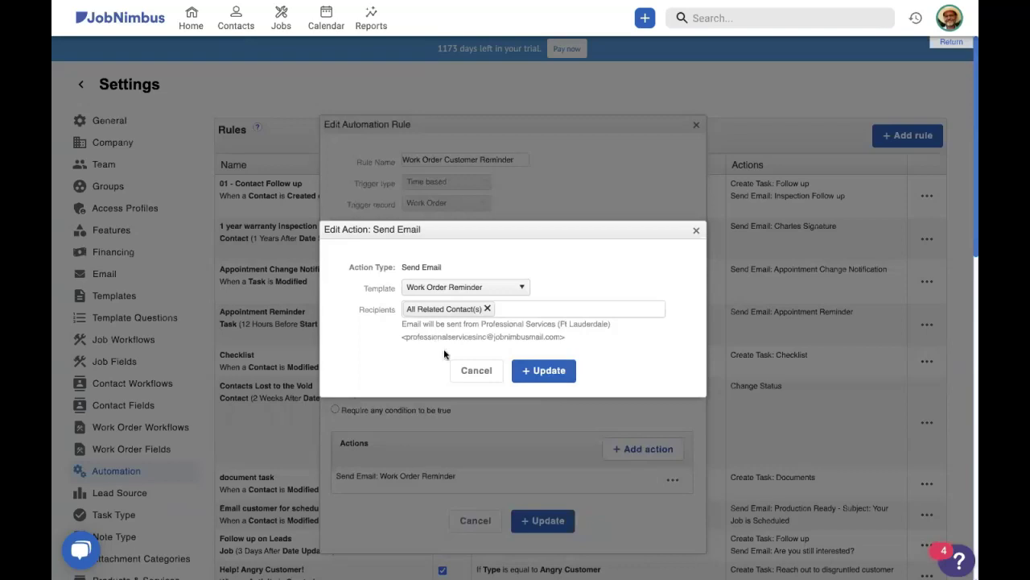
left_click(696, 231)
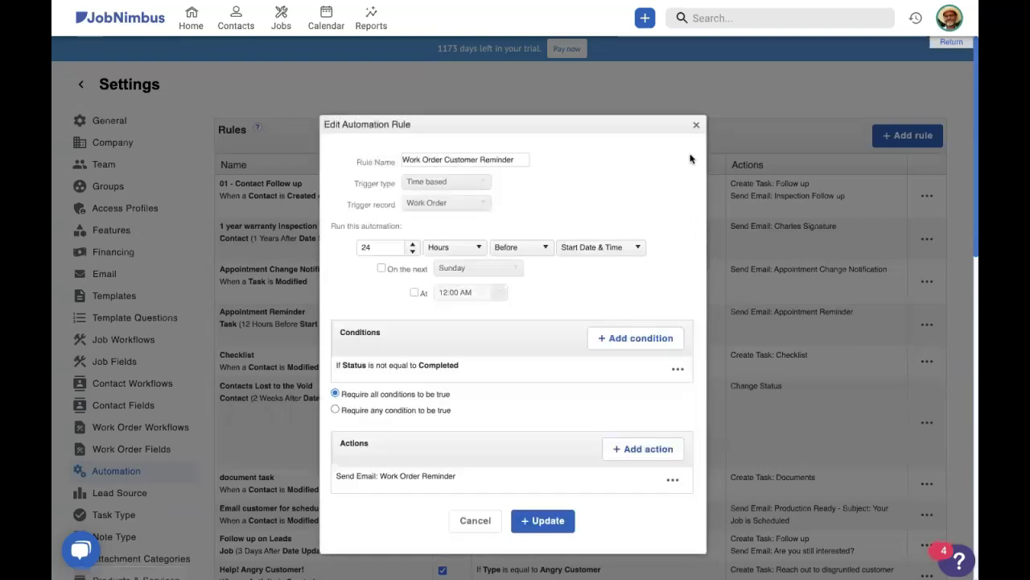
left_click(696, 124)
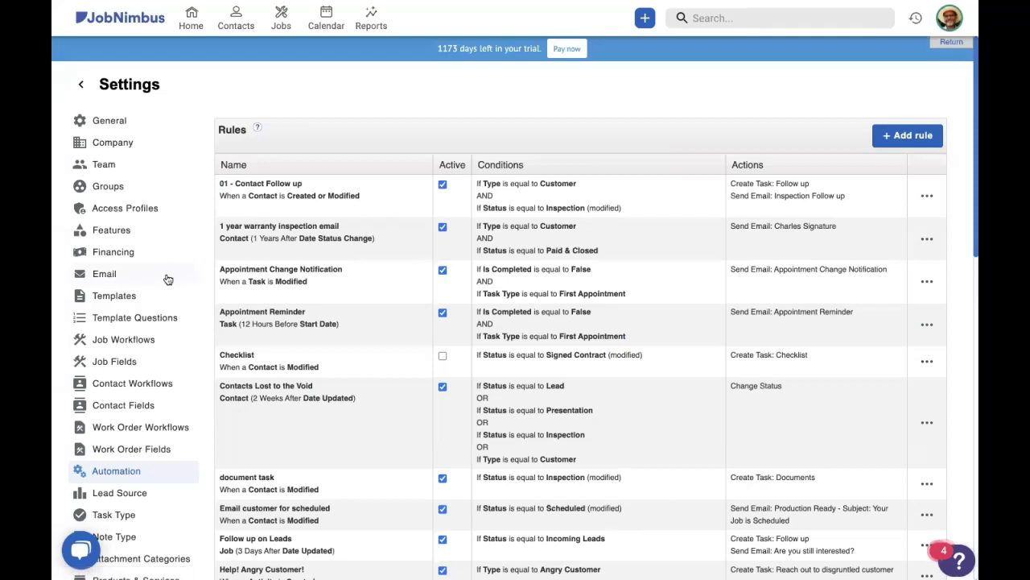
Open the "Work Order Reminder" email template for editing from the company's template settings.
left_click(133, 296)
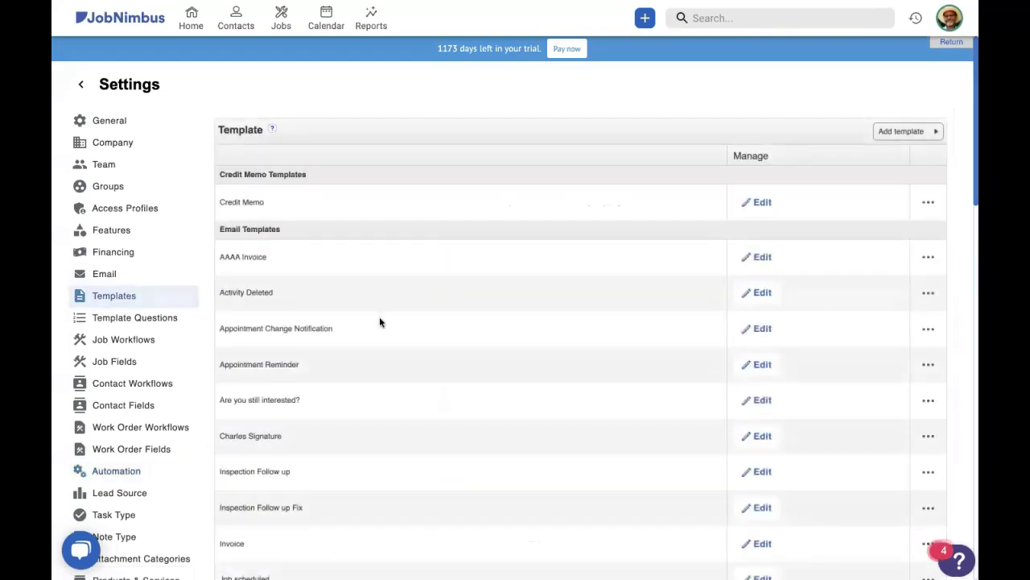
scroll(379, 322, "down", 1)
scroll(380, 322, "down", 10)
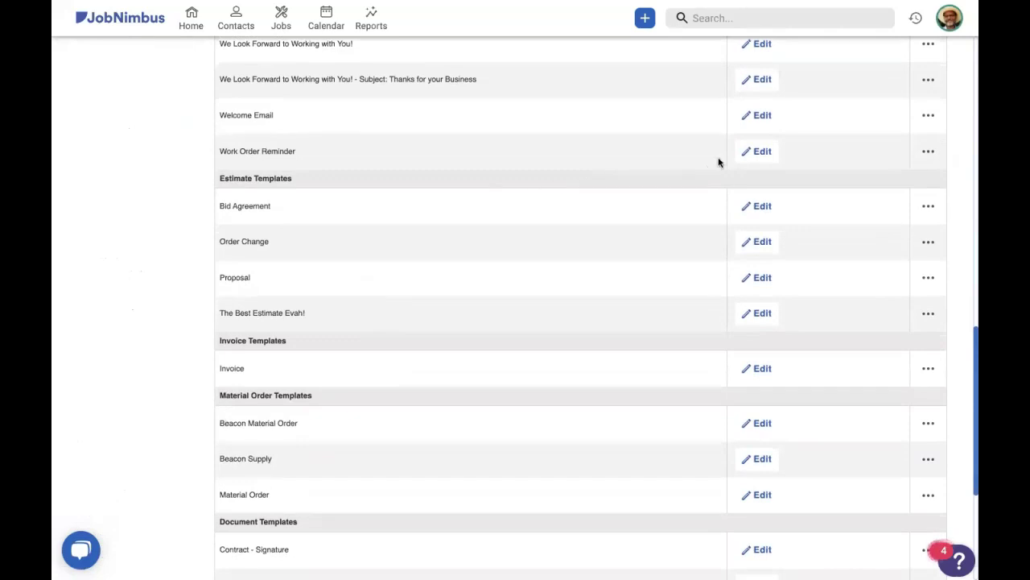
left_click(758, 153)
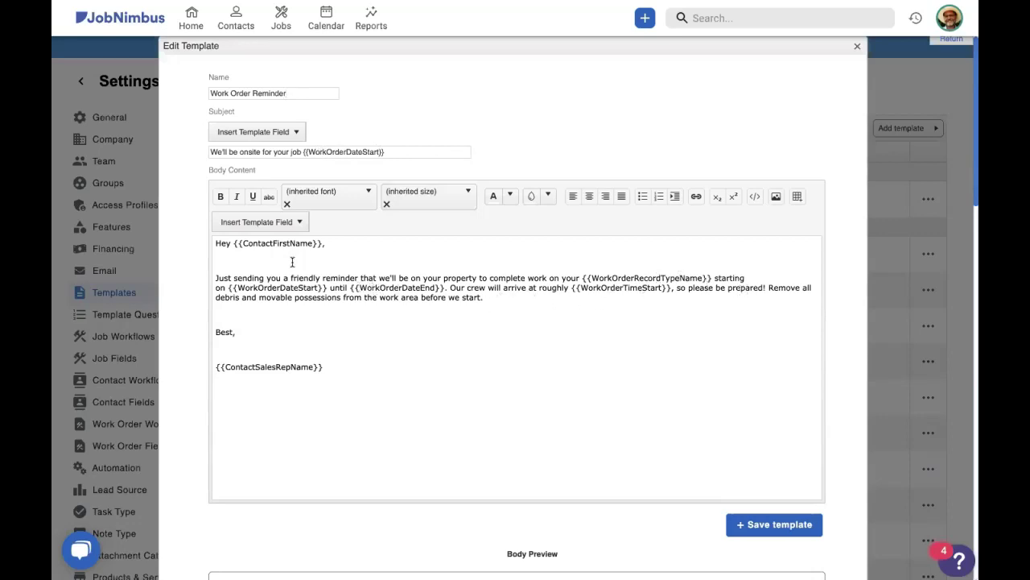
Examine the available Work Order template fields and the reminder email's subject and body, and close the template without changes.
left_click(251, 225)
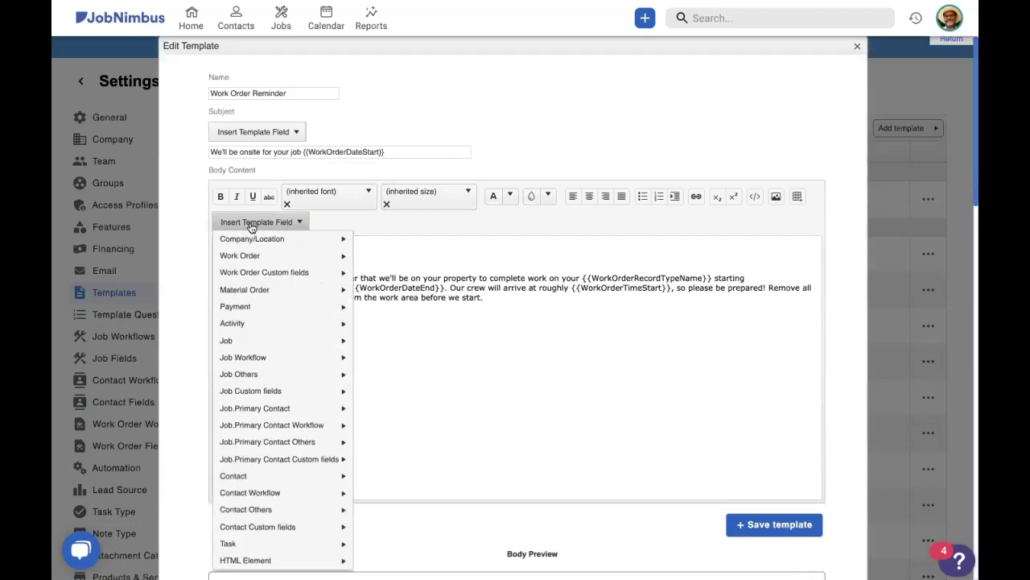
mouse_move(249, 255)
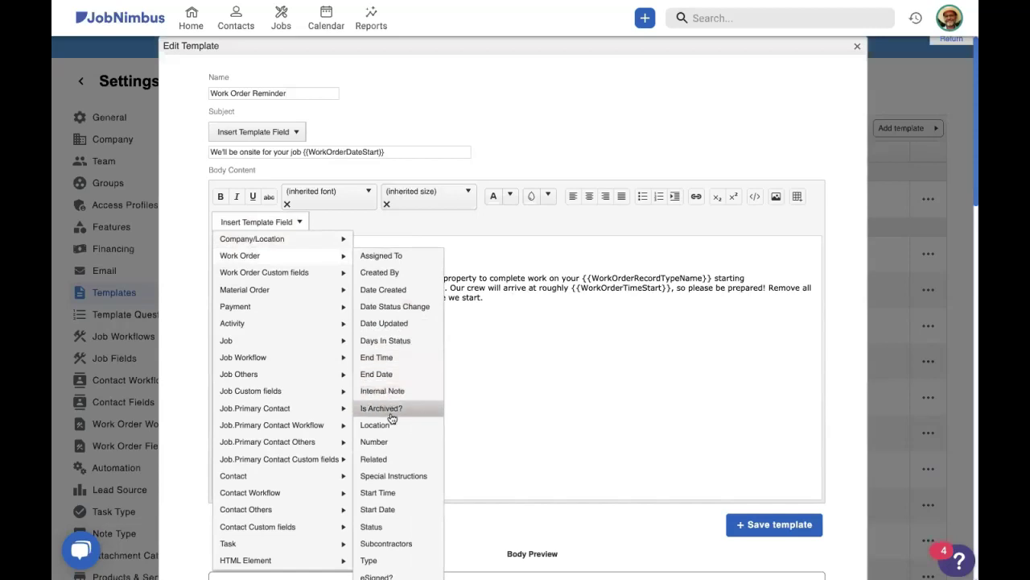
left_click(527, 349)
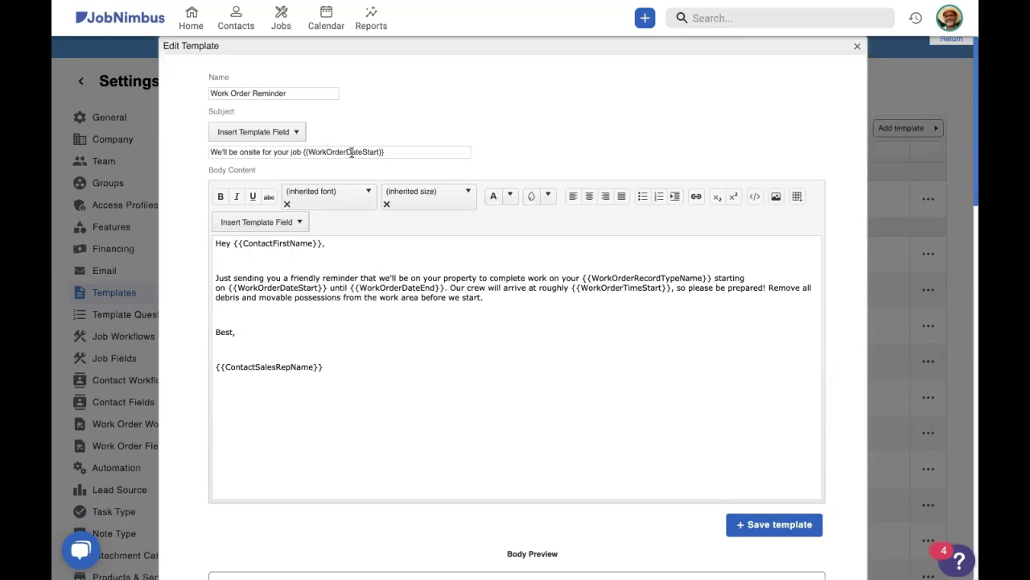
scroll(341, 154, "down", 1)
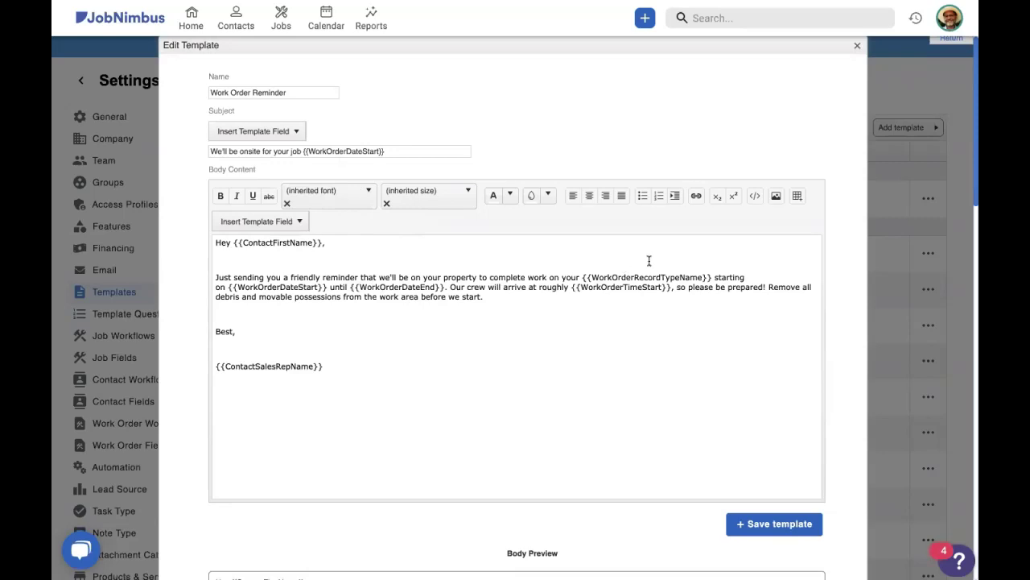
left_click(856, 46)
Examine the trigger, condition and action of the "Work Order Production Manager Verification Check" automation rule, and return to the end of the rules list.
scroll(143, 300, "down", 2)
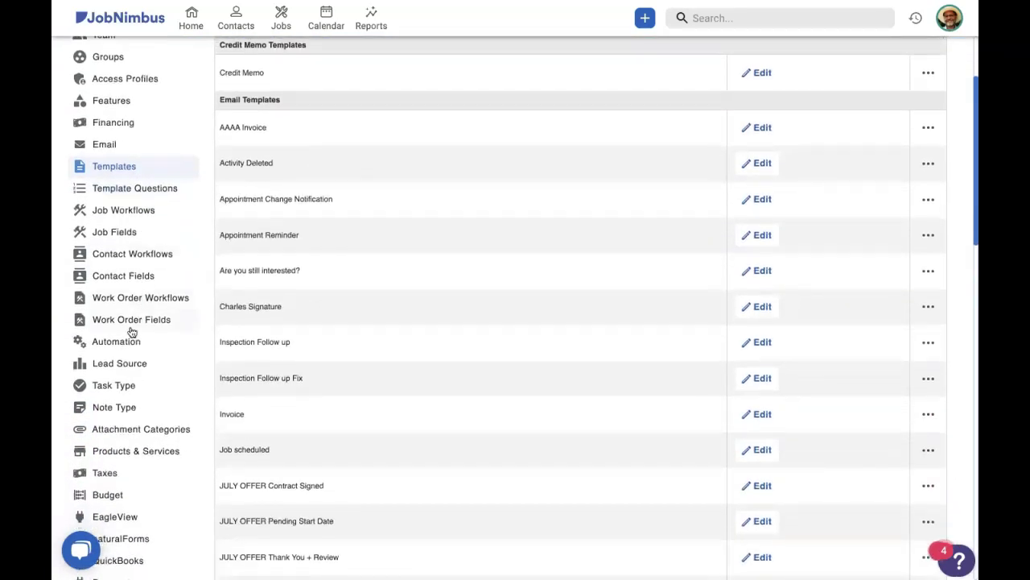
left_click(130, 338)
scroll(593, 392, "down", 10)
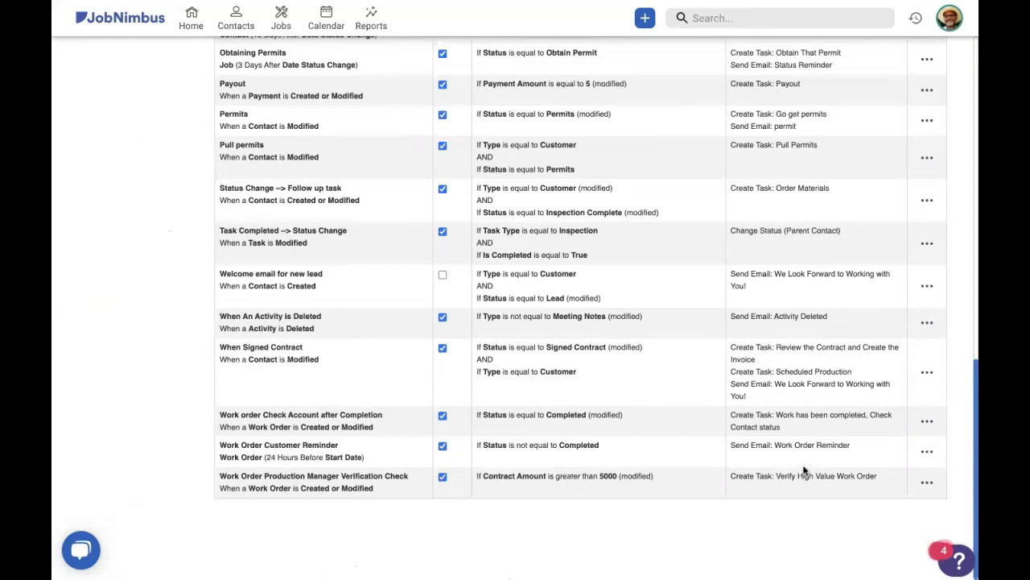
left_click(930, 483)
left_click(885, 482)
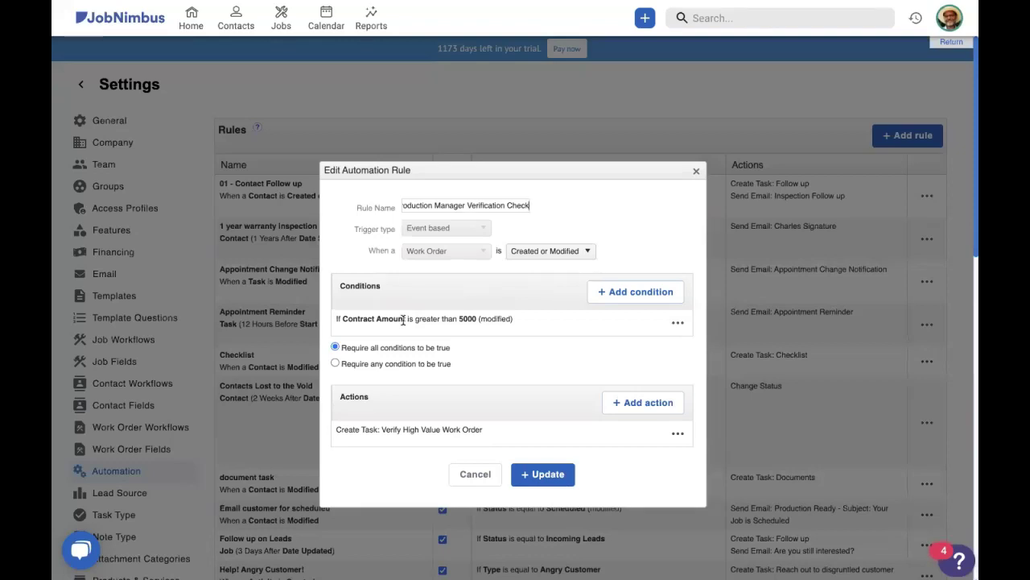
left_click(697, 171)
scroll(690, 242, "down", 10)
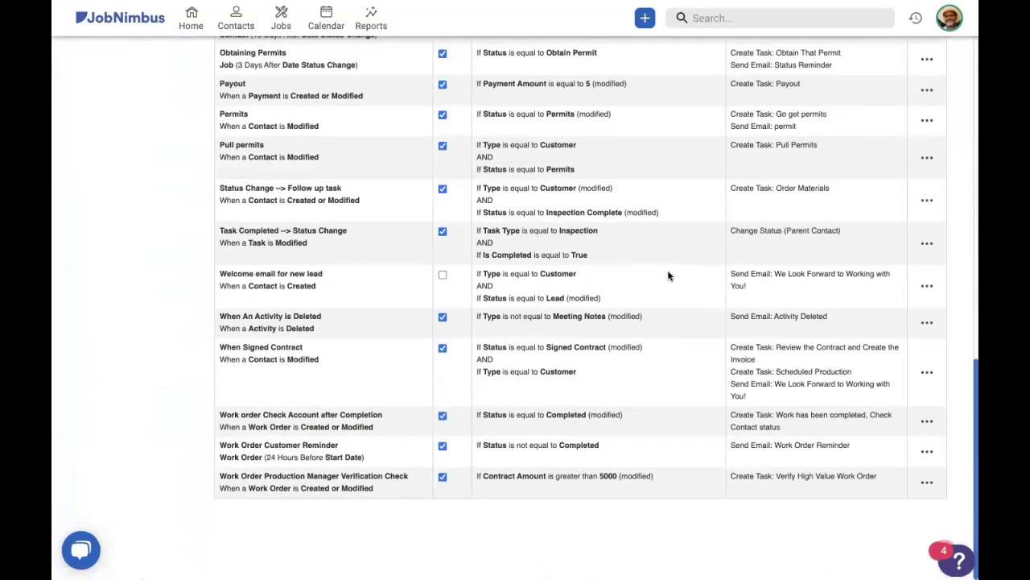